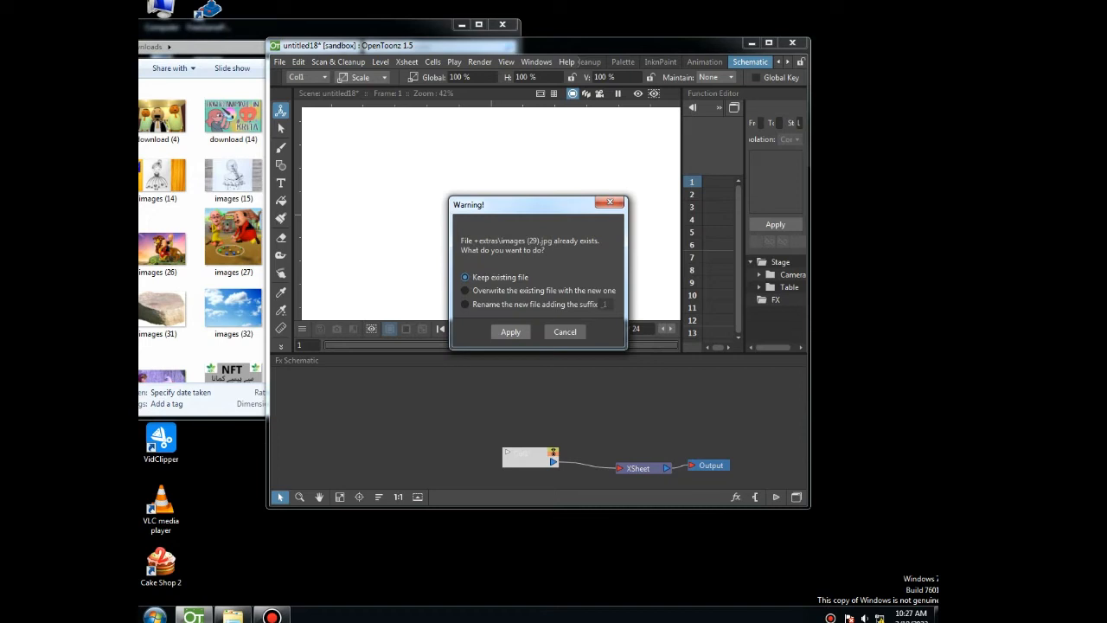
# - Clear away the Downloads window and maximize OpenToonz with its Schematic workspace showing
pyautogui.click(461, 24)
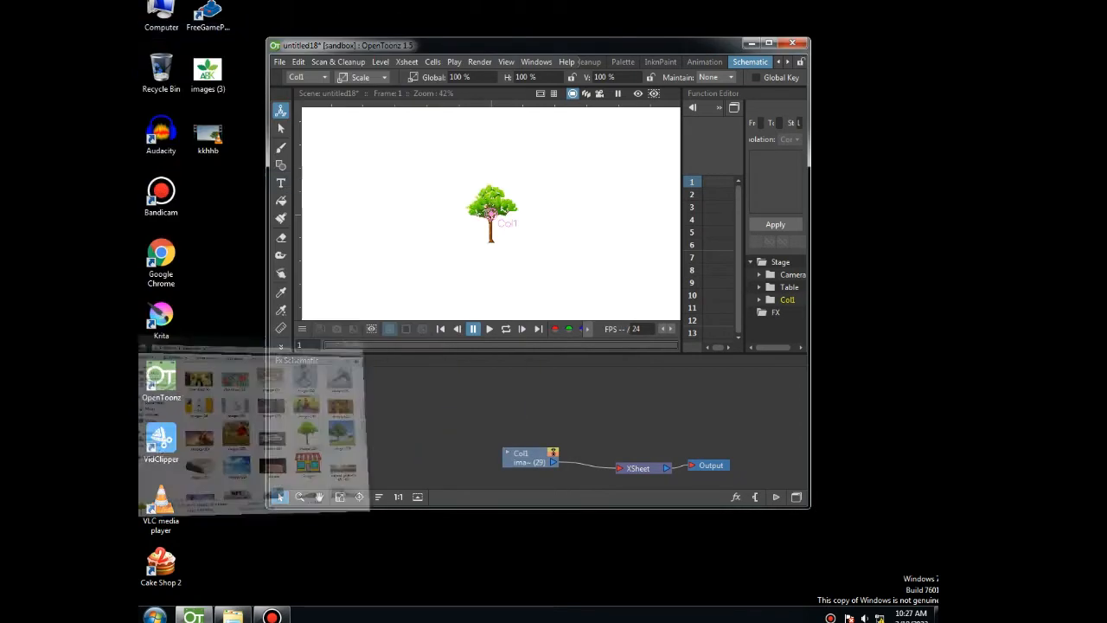
pyautogui.click(768, 42)
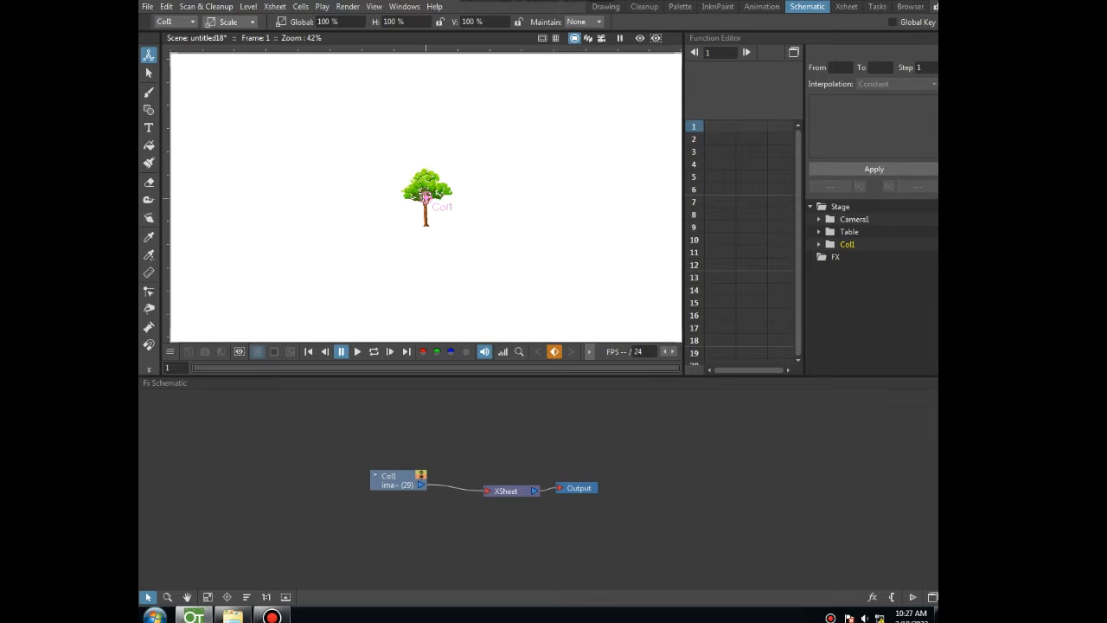
pyautogui.click(762, 6)
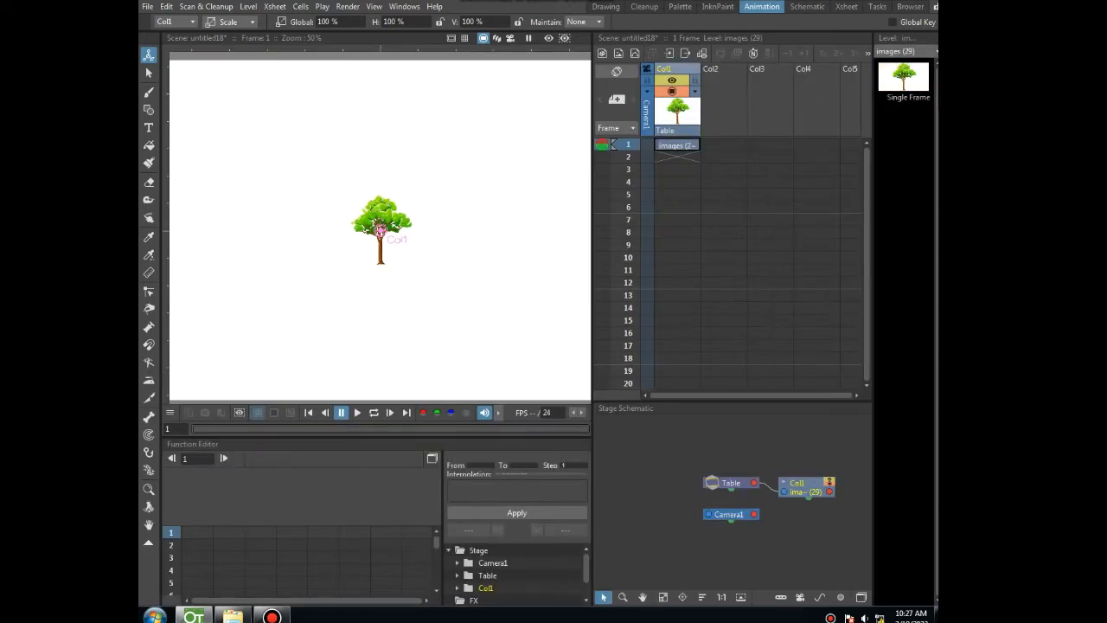
pyautogui.click(807, 6)
# - Insert a Blur effect between the tree image's Col1 node and the XSheet node
pyautogui.click(393, 480)
pyautogui.moveTo(393, 480); pyautogui.dragTo(333, 487)
pyautogui.rightClick(332, 481)
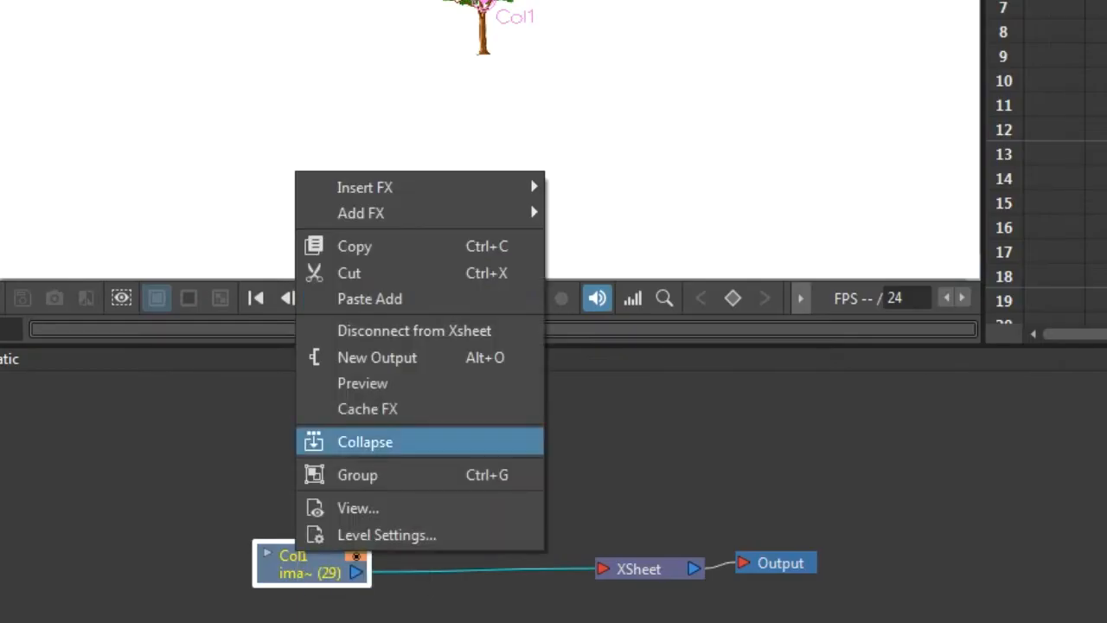
pyautogui.moveTo(381, 187)
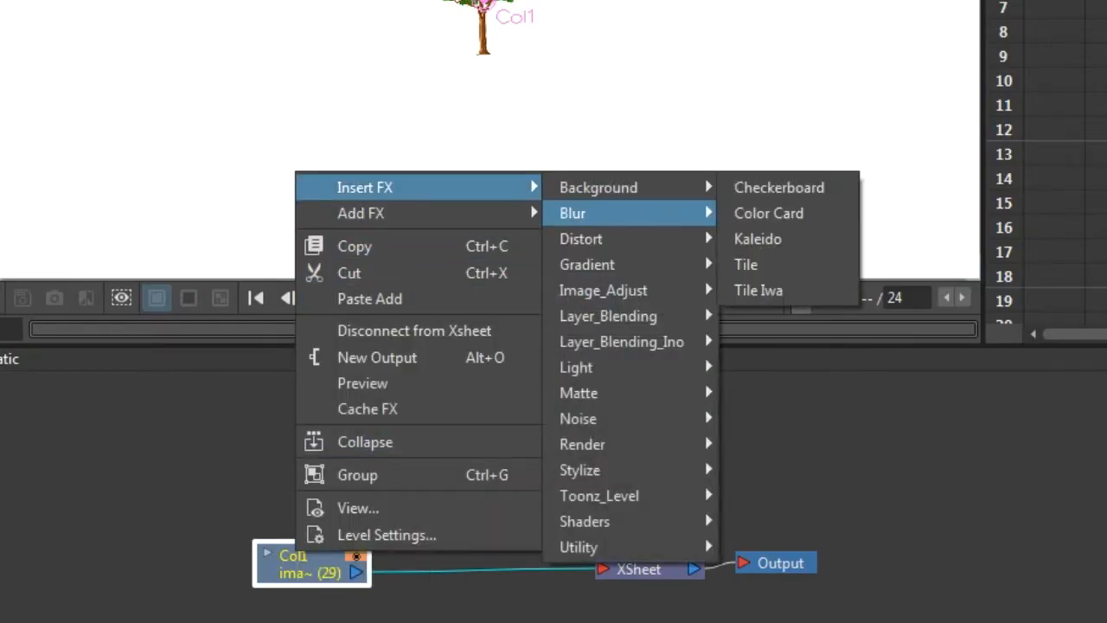
pyautogui.moveTo(606, 213)
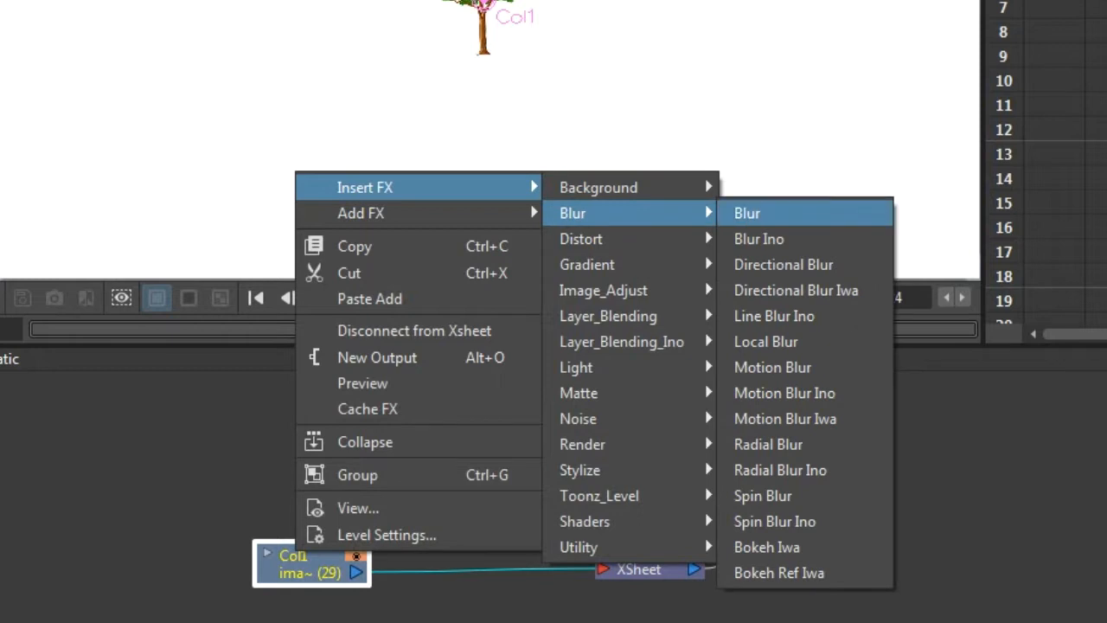
pyautogui.click(747, 213)
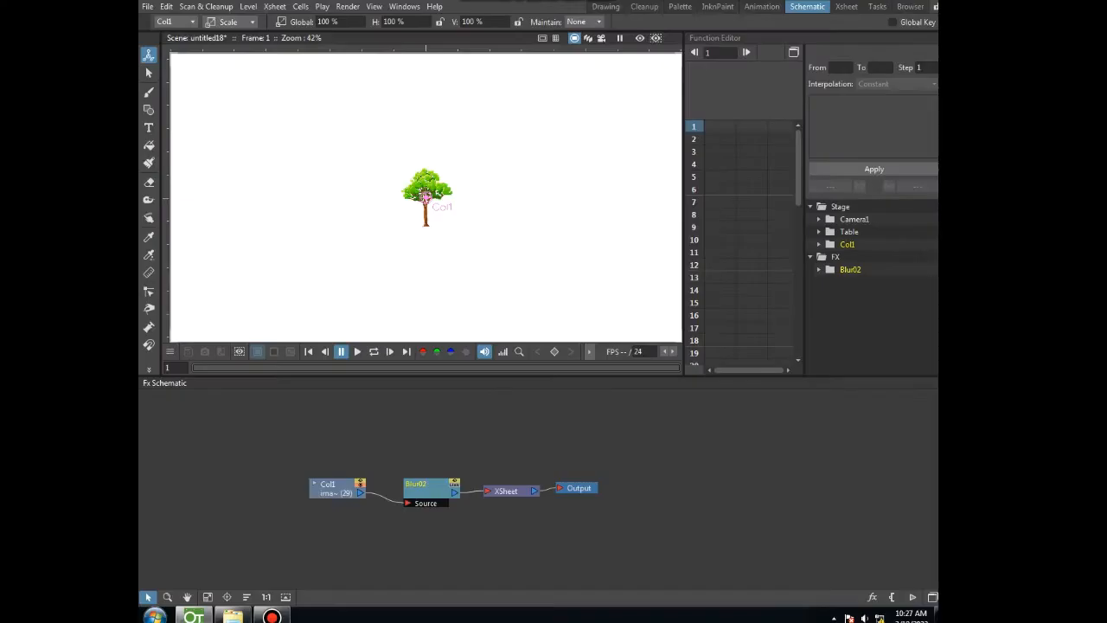
# - Reposition the Blur node so it sits in line between the Col1 and XSheet nodes
pyautogui.moveTo(424, 486); pyautogui.dragTo(424, 448)
pyautogui.rightClick(424, 448)
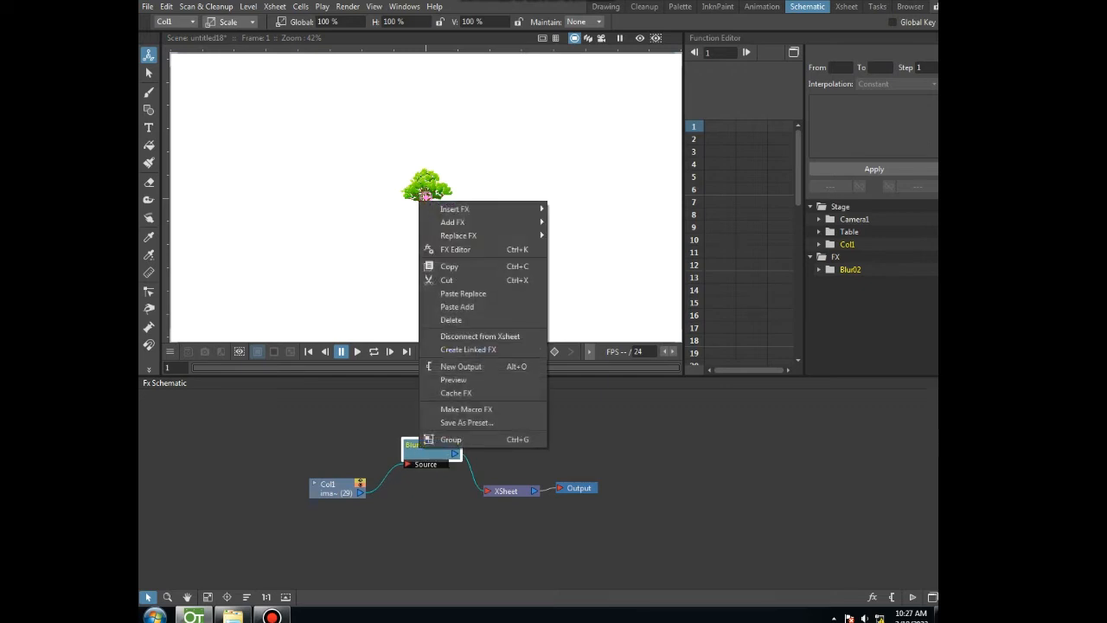
pyautogui.press('Escape')
pyautogui.click(424, 447)
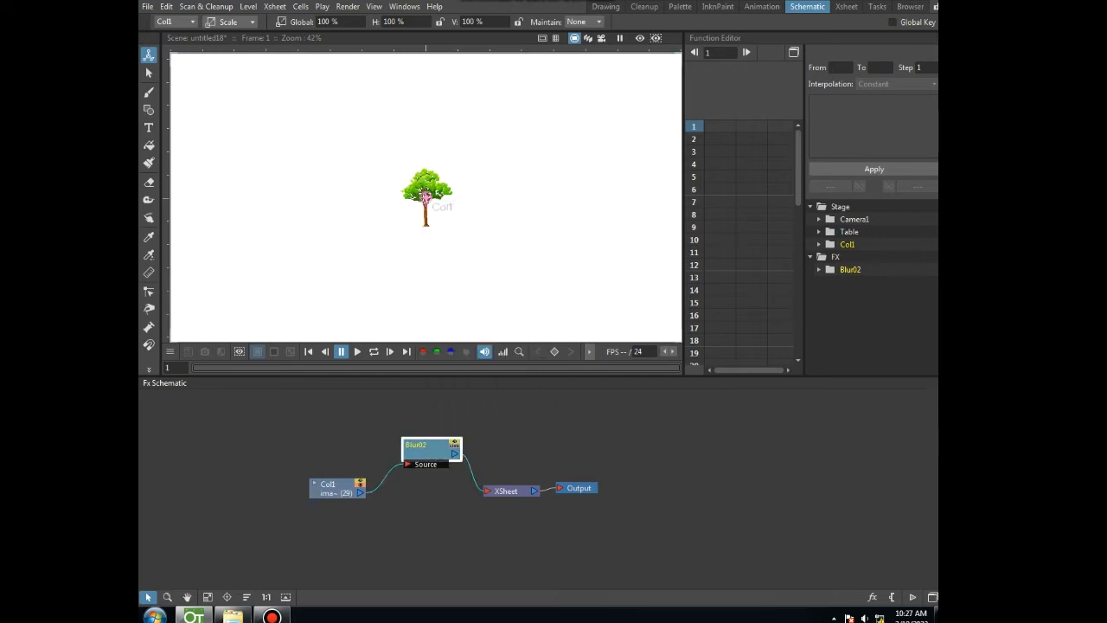
pyautogui.moveTo(424, 447); pyautogui.dragTo(423, 471)
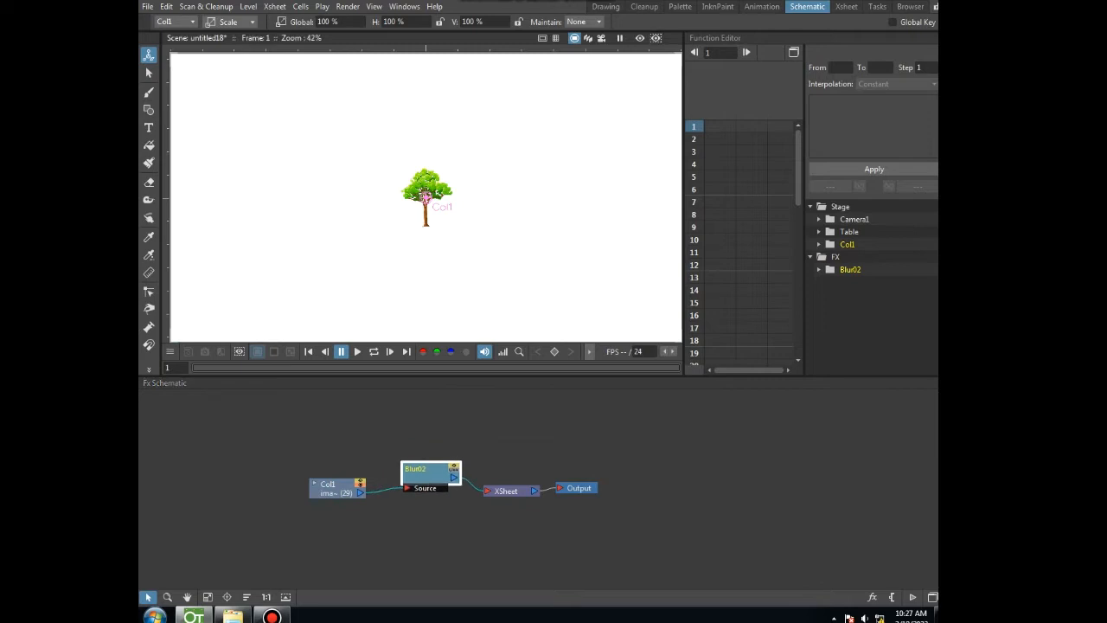
# - Turn on the sub-camera preview in the viewer and place the Blur effect's settings window beside the tree
pyautogui.scroll(5, 430, 185)
pyautogui.scroll(2, 443, 247)
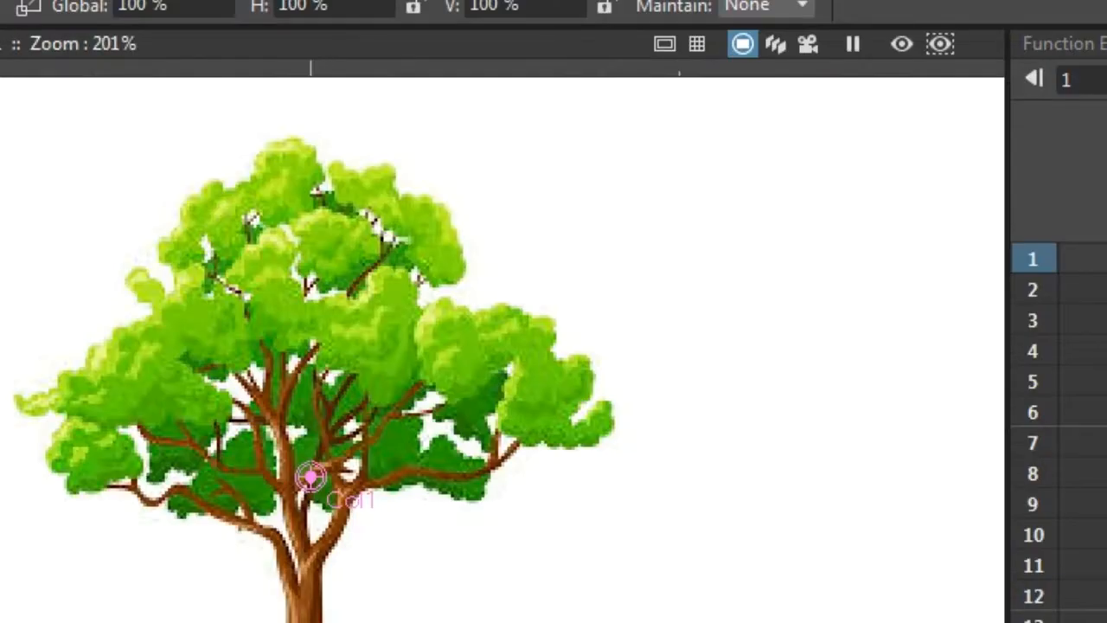
pyautogui.click(656, 38)
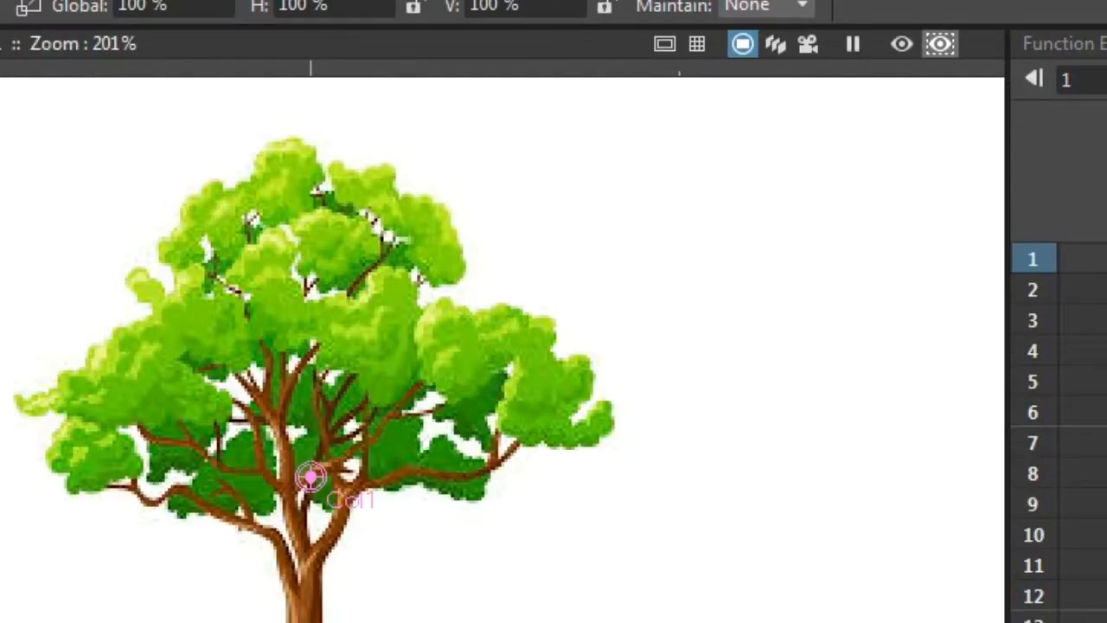
pyautogui.click(940, 45)
pyautogui.click(941, 44)
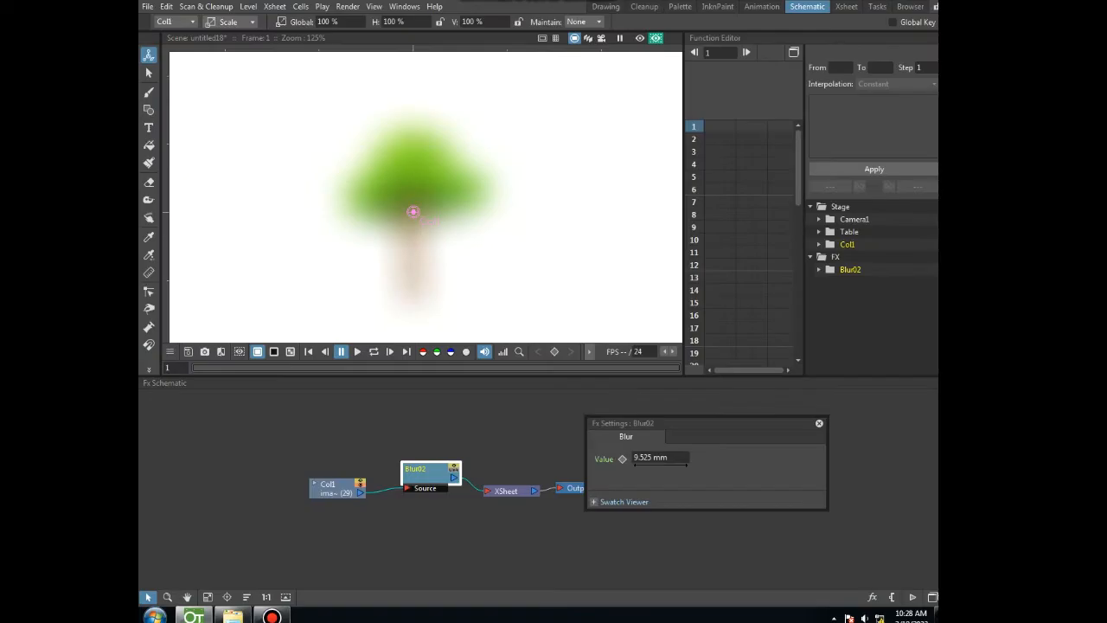
pyautogui.moveTo(641, 418); pyautogui.dragTo(588, 194)
pyautogui.scroll(1, 597, 287)
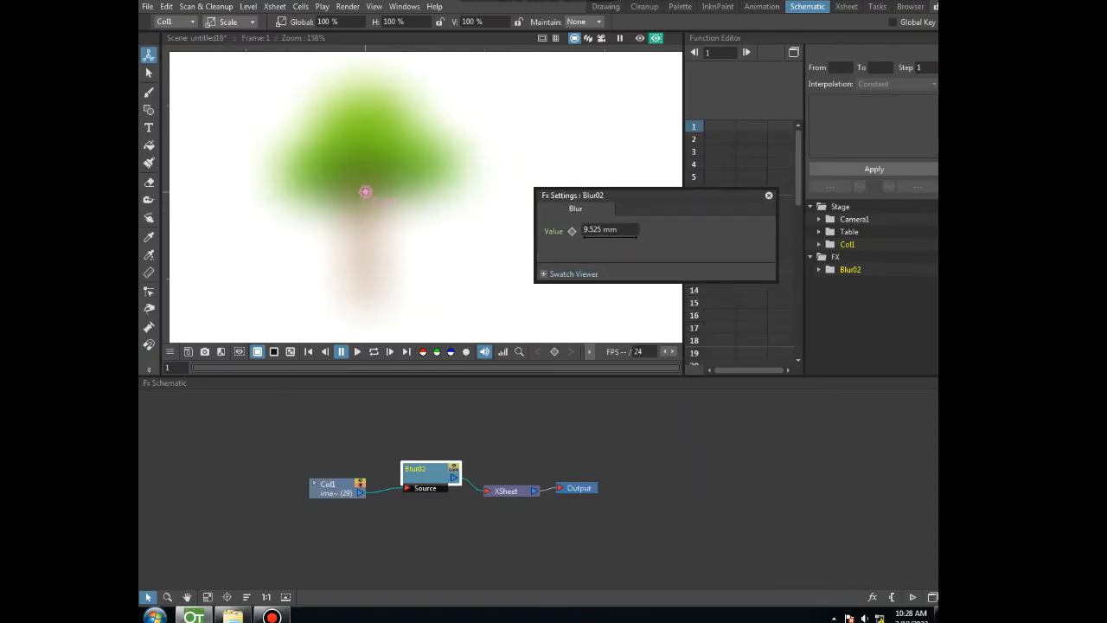
pyautogui.moveTo(597, 286); pyautogui.dragTo(627, 306)
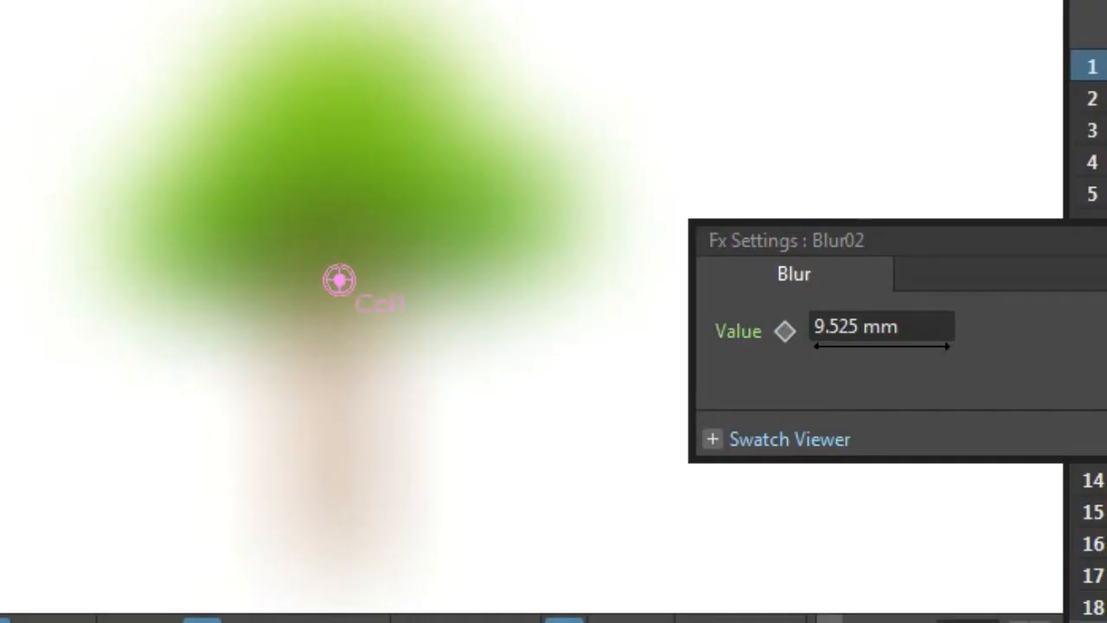
# - Set the Blur effect's value to 1.525 mm
pyautogui.click(856, 327)
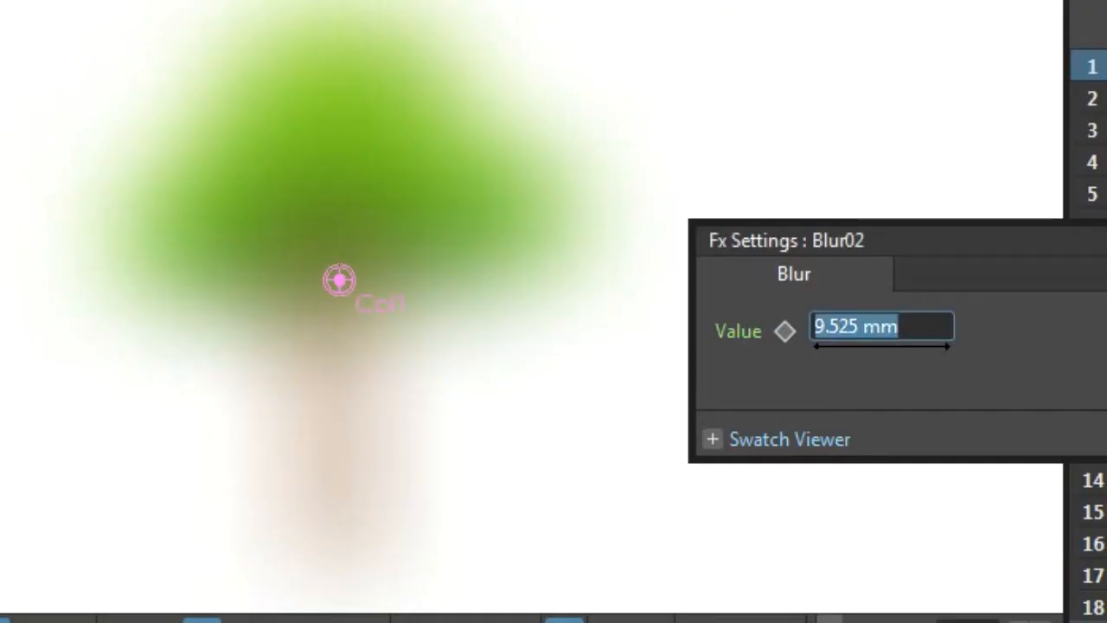
pyautogui.click(829, 327)
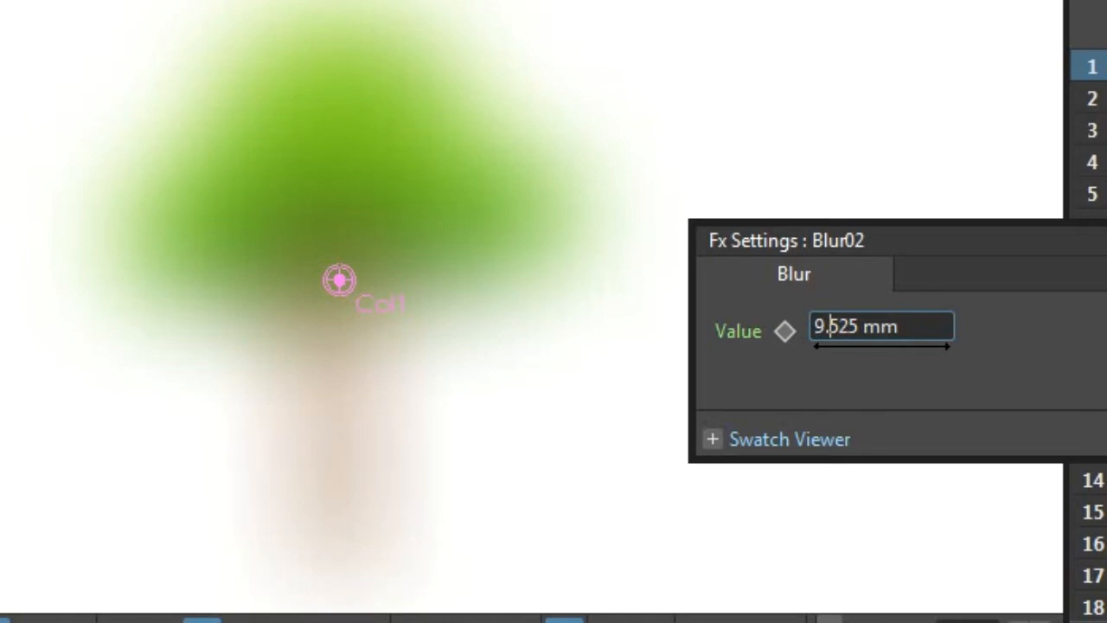
pyautogui.click(825, 327)
pyautogui.press('BackSpace')
pyautogui.write('1')
pyautogui.press('Return')
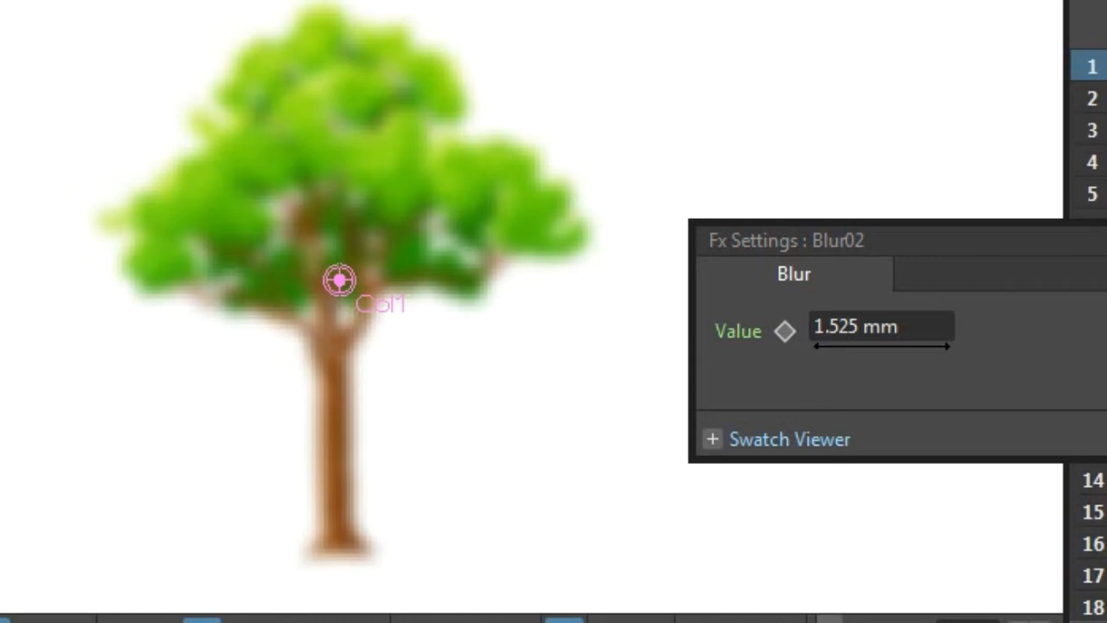
# - Set the Blur effect's value to 0 mm
pyautogui.click(856, 327)
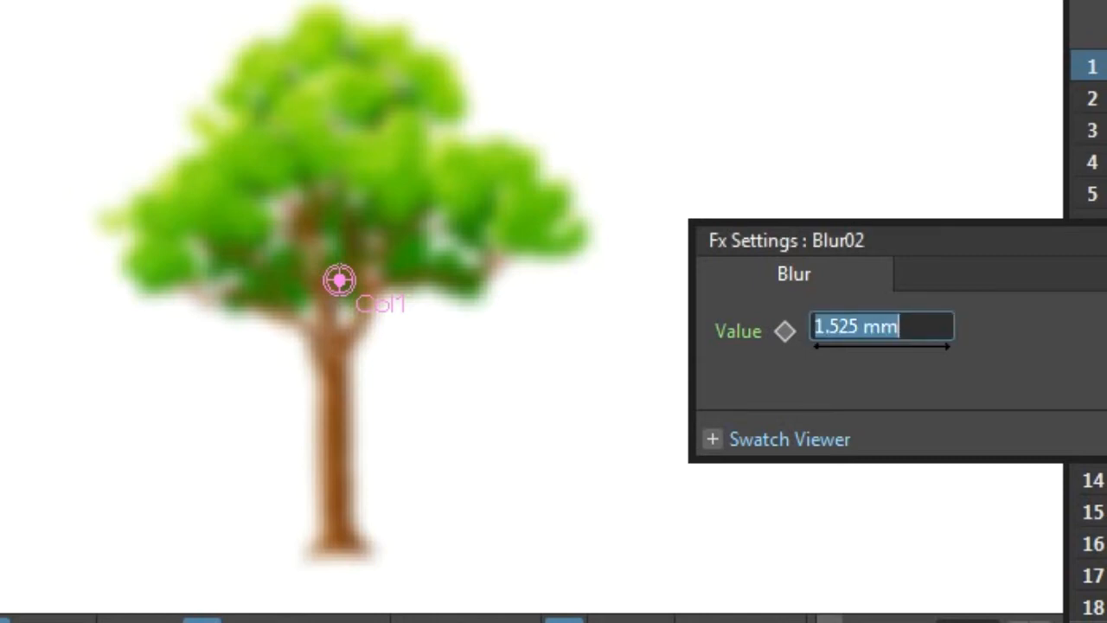
pyautogui.click(863, 327)
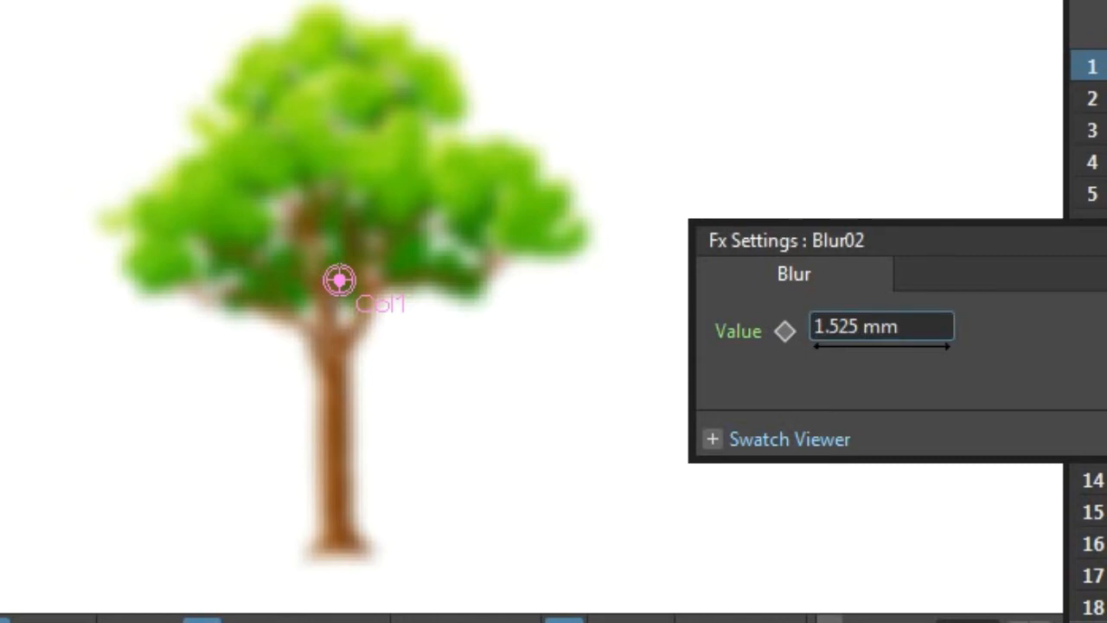
pyautogui.press('BackSpace')
pyautogui.press('BackSpace')
pyautogui.press('BackSpace')
pyautogui.press('BackSpace')
pyautogui.press('BackSpace')
pyautogui.press('BackSpace')
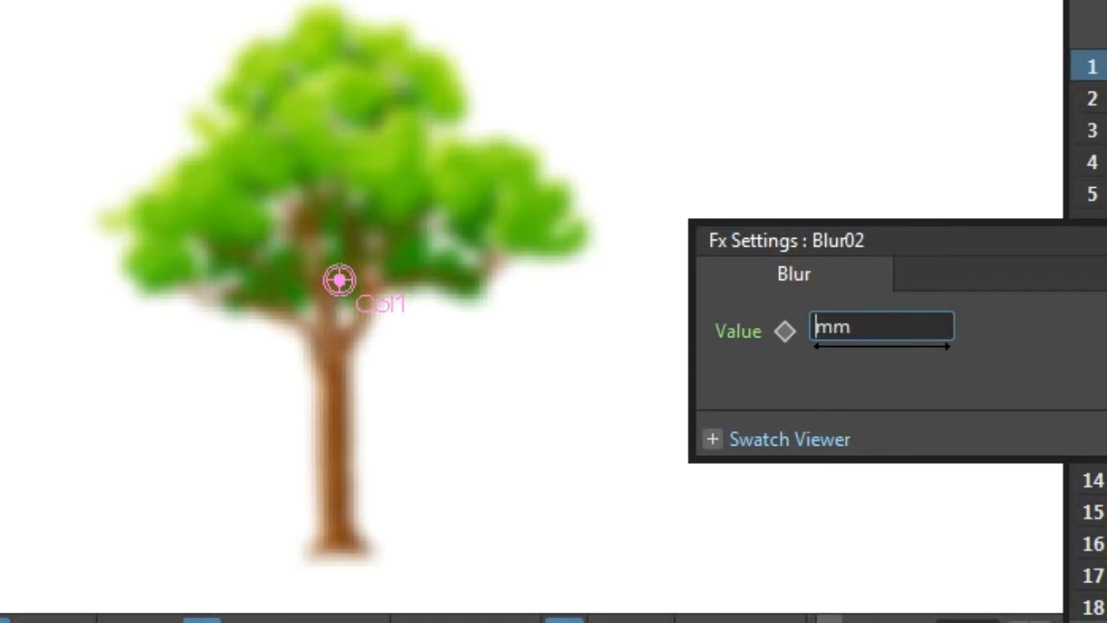
pyautogui.write('0')
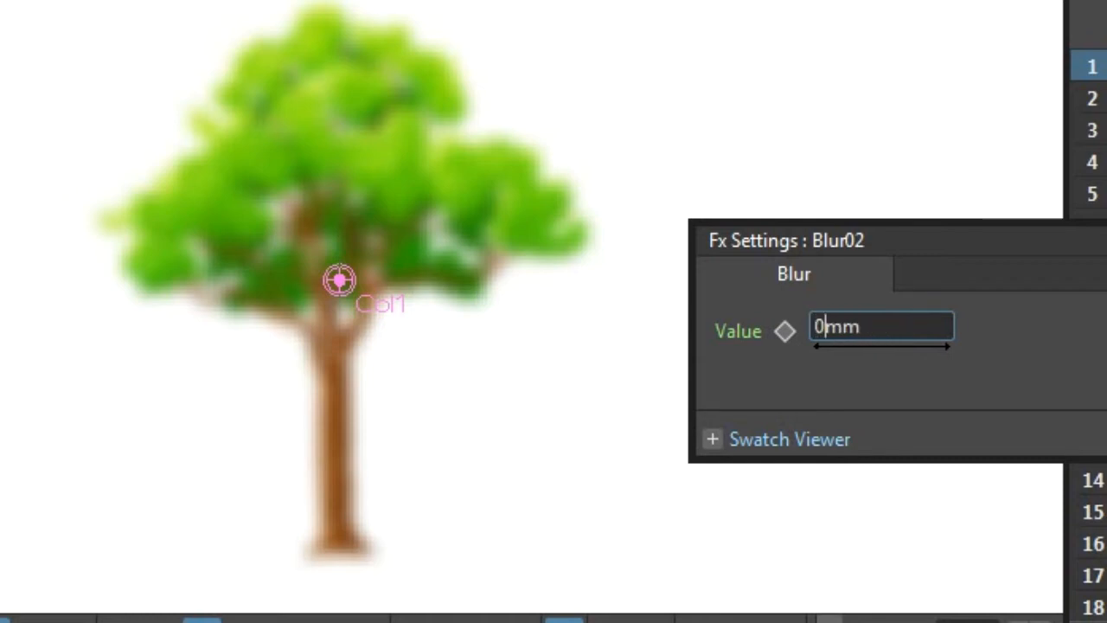
pyautogui.press('Return')
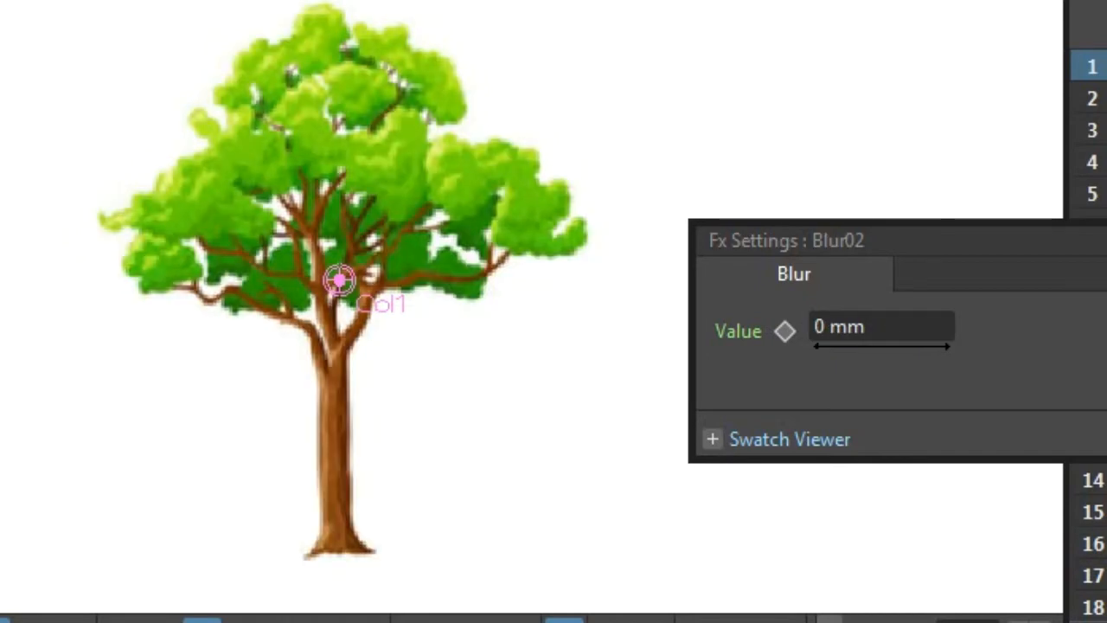
# - Set the Blur effect's value to 1.5 mm
pyautogui.click(880, 326)
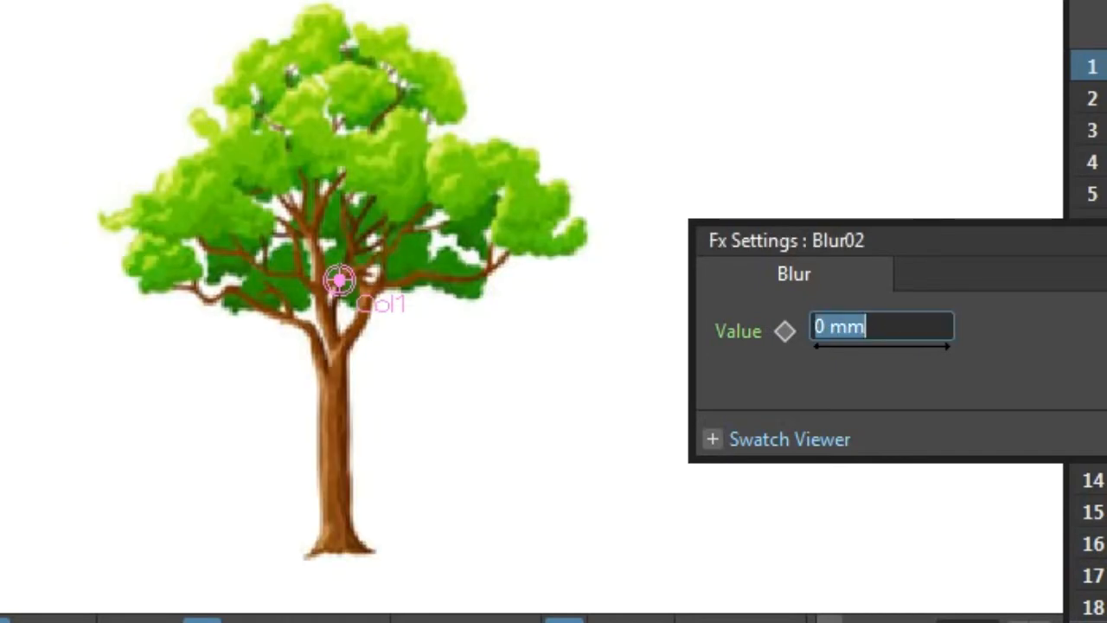
pyautogui.click(831, 326)
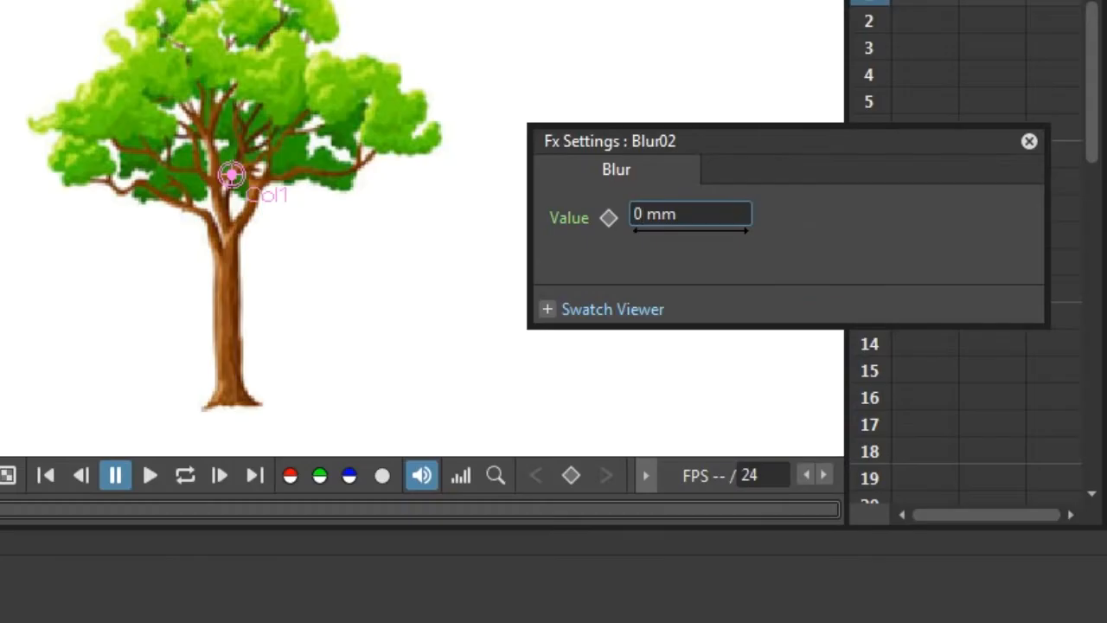
pyautogui.press('BackSpace')
pyautogui.write('1.50')
pyautogui.press('Return')
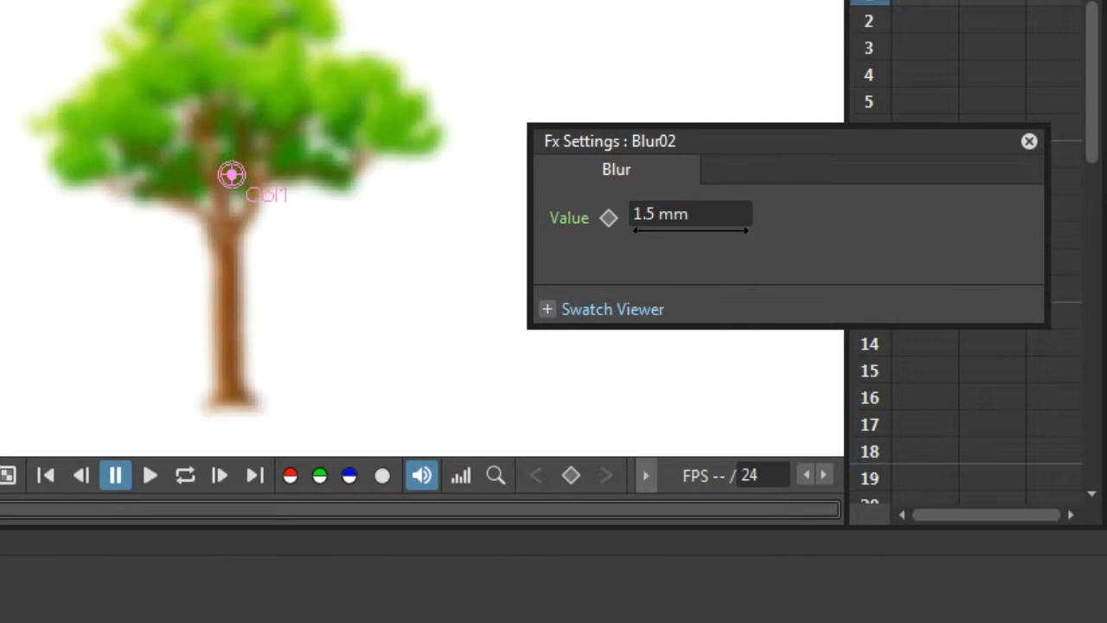
# - Move the Blur settings window clear of the tree and preview the whole blurred image
pyautogui.moveTo(789, 141); pyautogui.dragTo(808, 146)
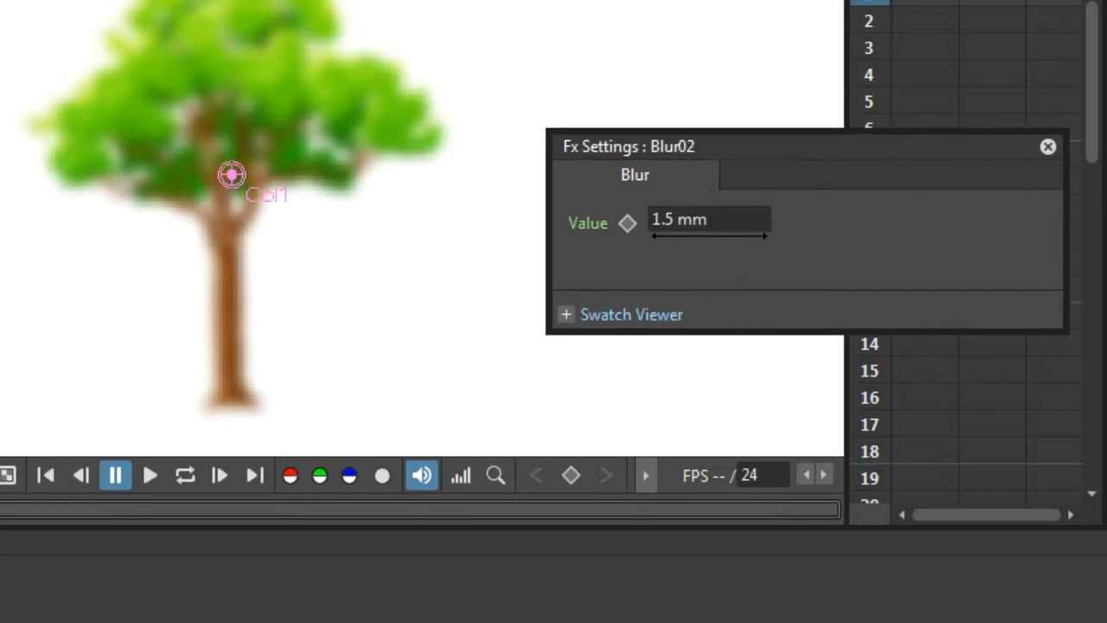
pyautogui.scroll(-5, 374, 357)
pyautogui.moveTo(373, 358); pyautogui.dragTo(399, 175)
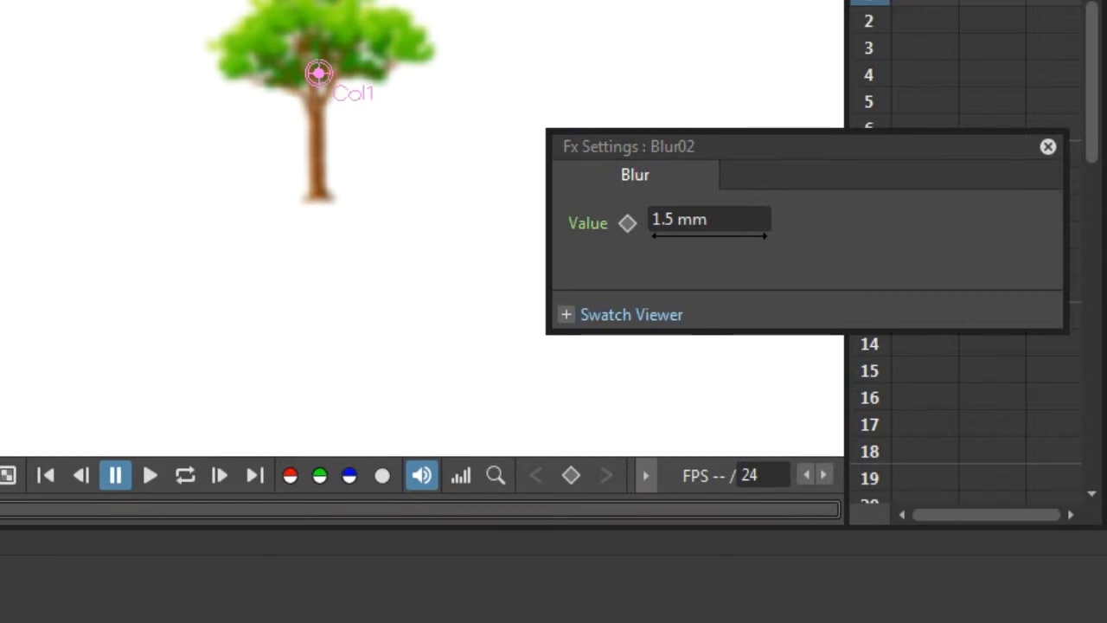
pyautogui.hotkey('ctrl', 'r')
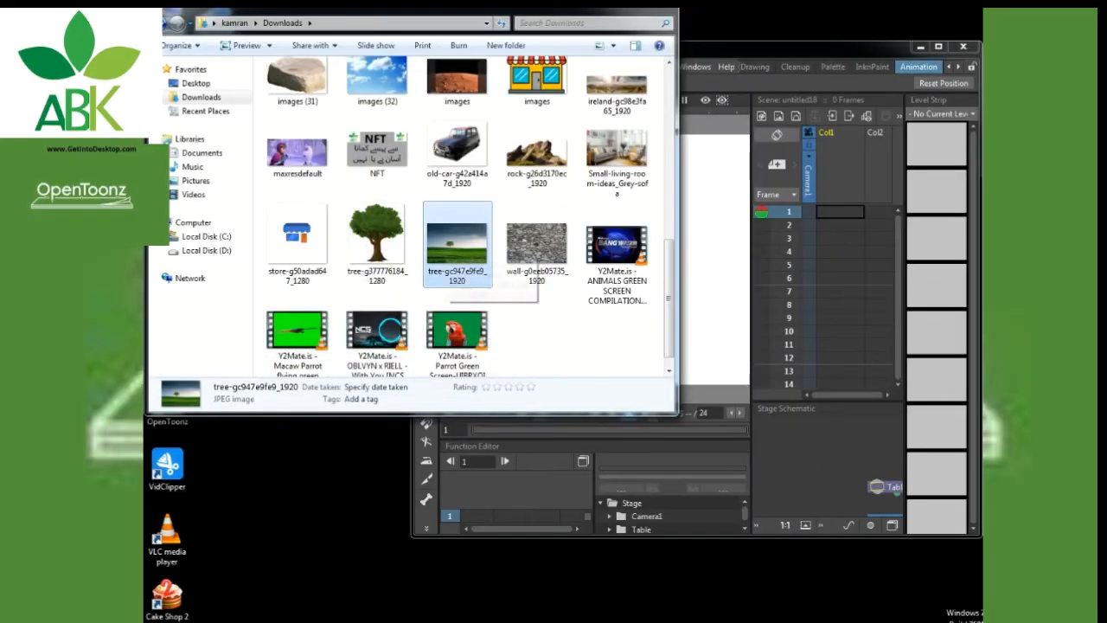
# - Import the images tree-gc947e9fe9_1920 and tree-g377776184_1280 from Downloads into the scene, keeping the landscape's existing project file
pyautogui.moveTo(457, 243); pyautogui.dragTo(723, 260)
pyautogui.click(509, 340)
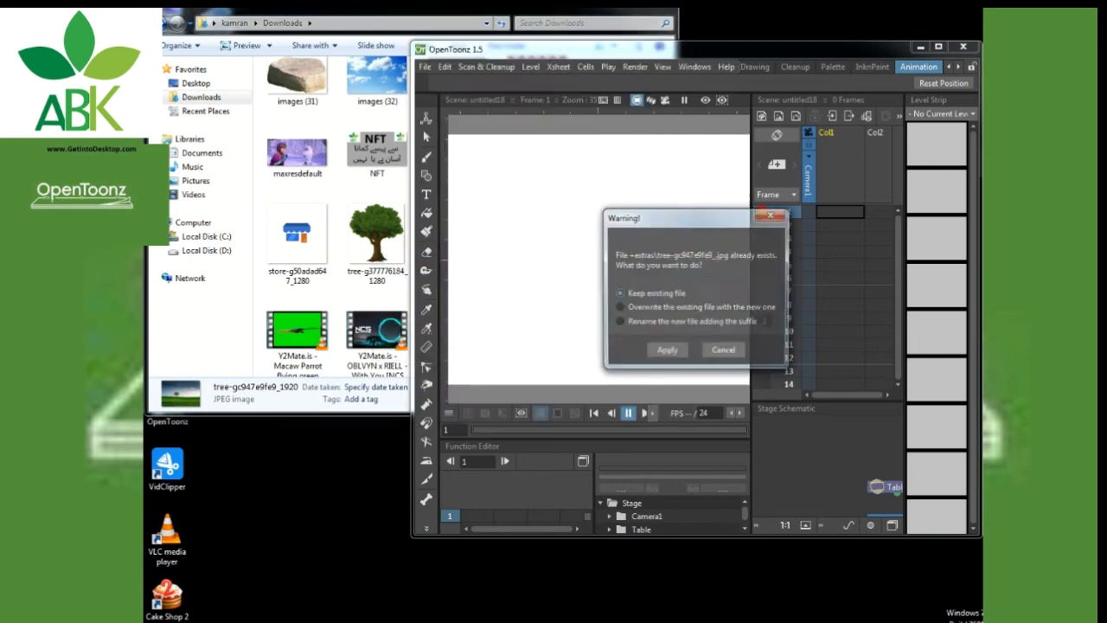
pyautogui.click(668, 352)
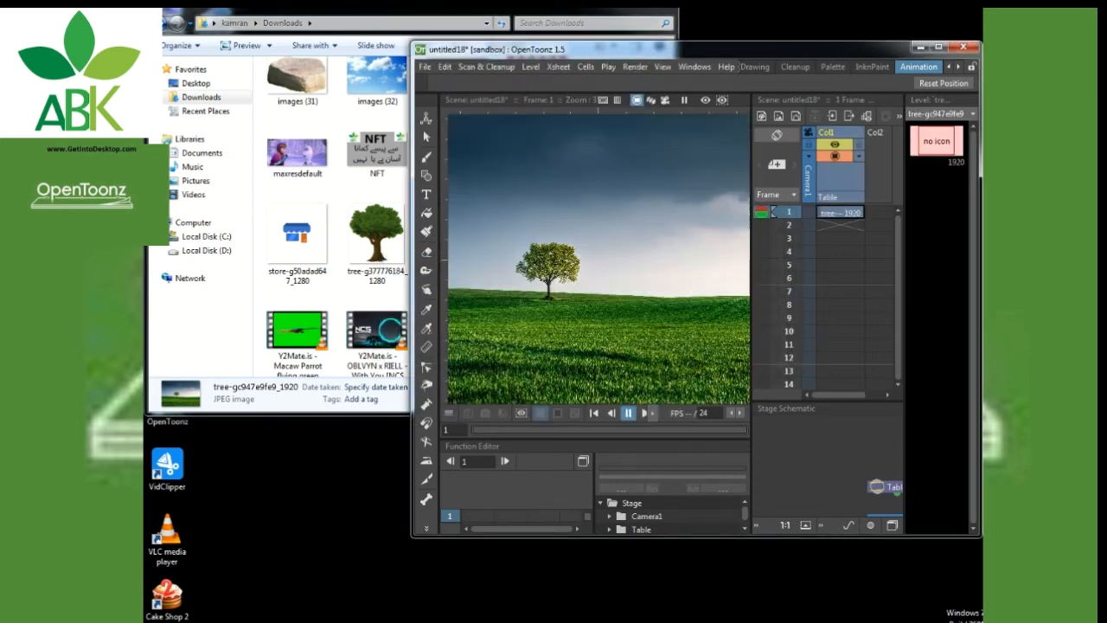
pyautogui.moveTo(376, 236); pyautogui.dragTo(634, 273)
pyautogui.press('Return')
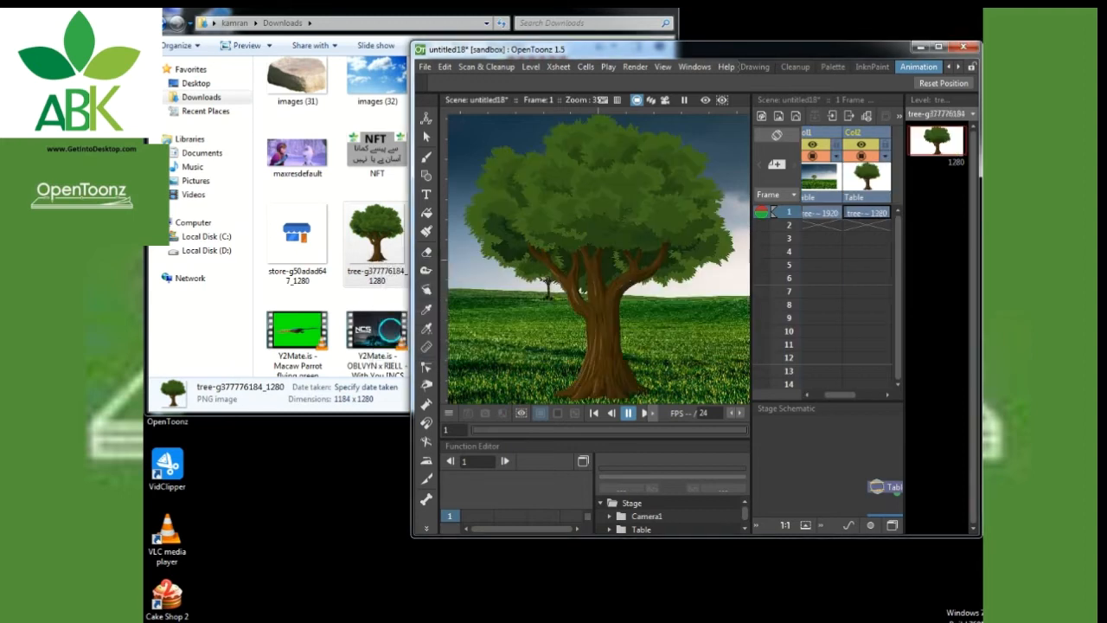
# - Import the images wall-g0eeb05735_1920 and rock-g26d3170ec_1920 from Downloads into the scene, keeping the rock's existing project file
pyautogui.click(377, 242)
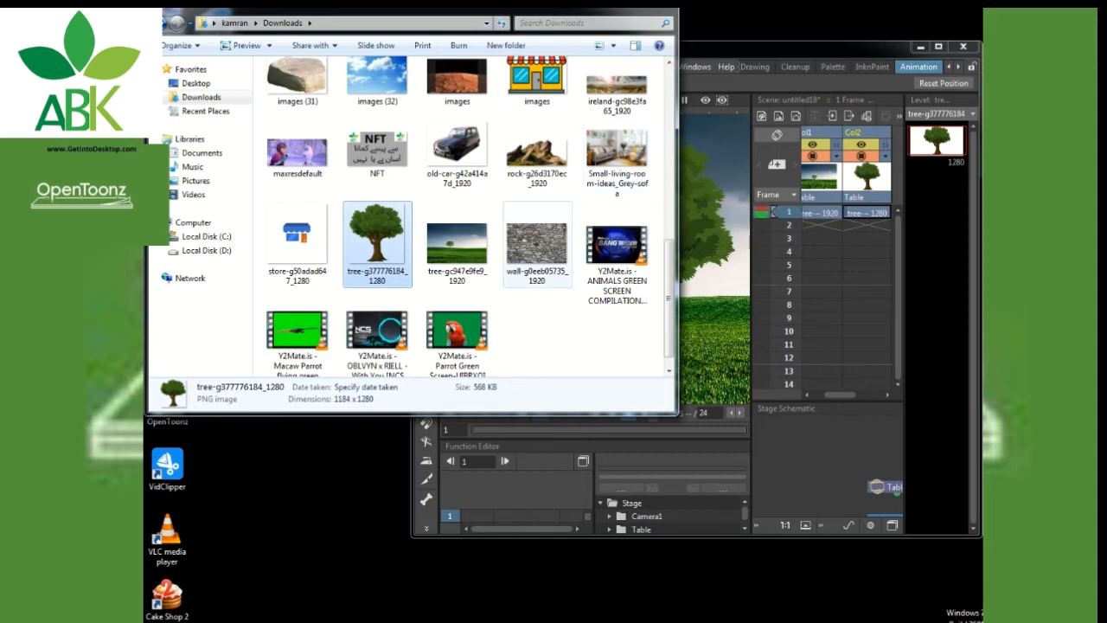
pyautogui.moveTo(536, 245); pyautogui.dragTo(865, 216)
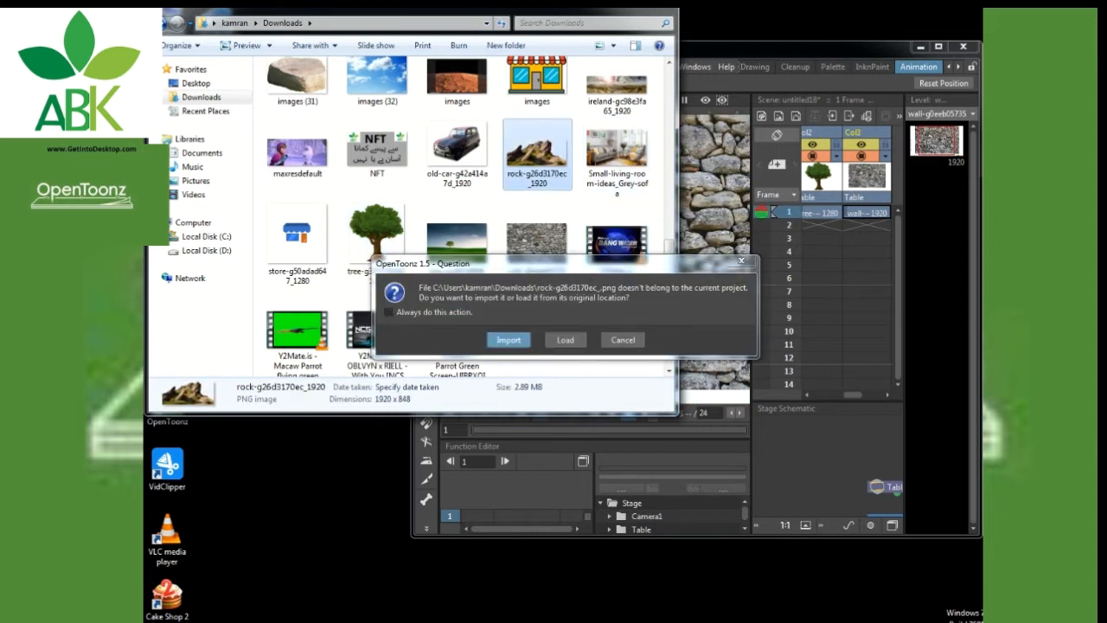
pyautogui.click(508, 337)
pyautogui.click(667, 349)
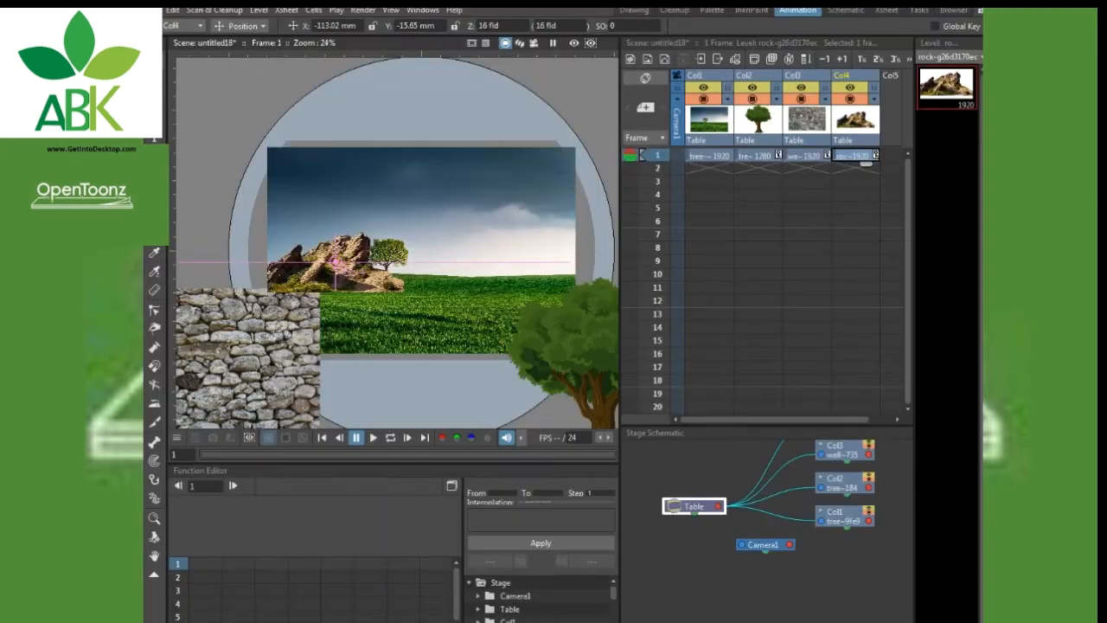
# - Nudge the rock image into place on the landscape's horizon beside its tree, at about X -112 mm, Y -13 mm
pyautogui.moveTo(336, 263); pyautogui.dragTo(335, 258)
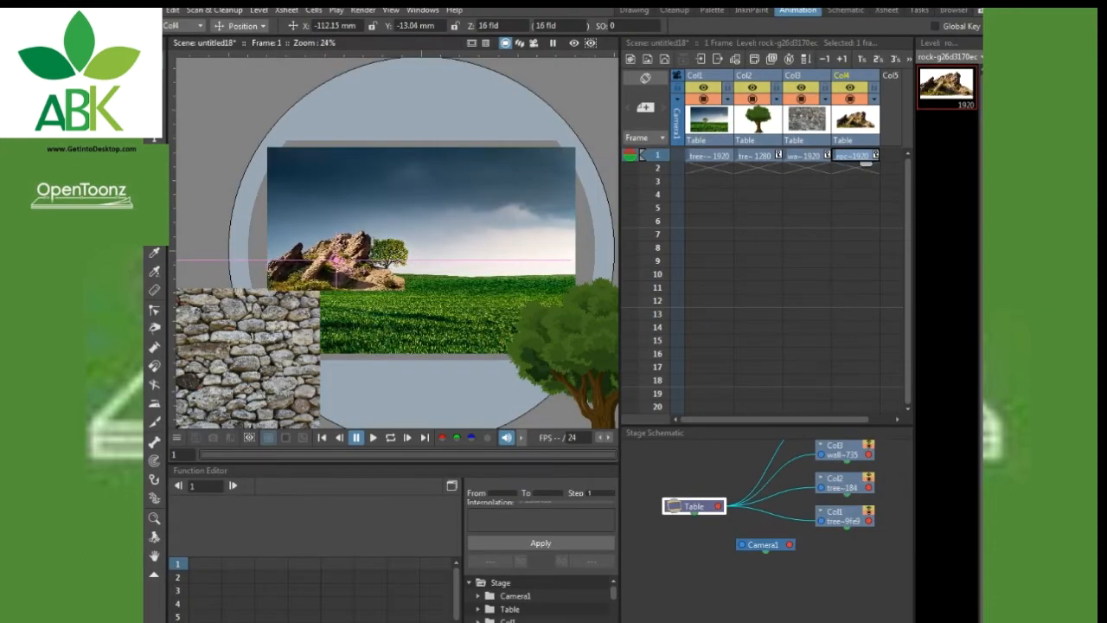
pyautogui.click(336, 259)
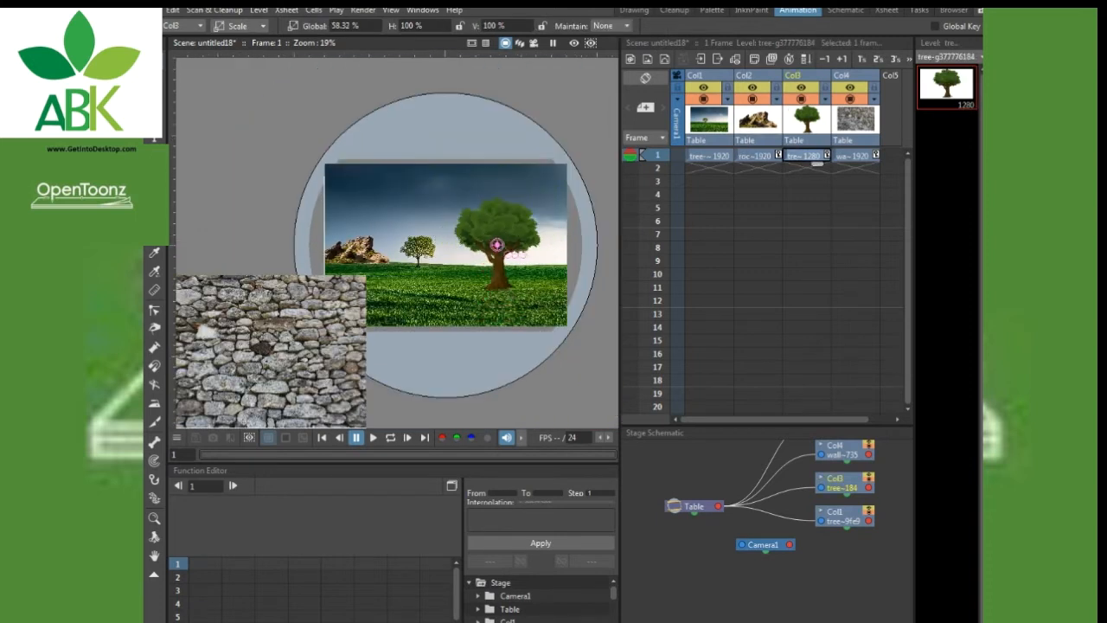
# - Scale the added green tree down to about 19 % and place it on the horizon beyond the landscape's own tree
pyautogui.moveTo(537, 208); pyautogui.dragTo(498, 245)
pyautogui.scroll(4, 497, 248)
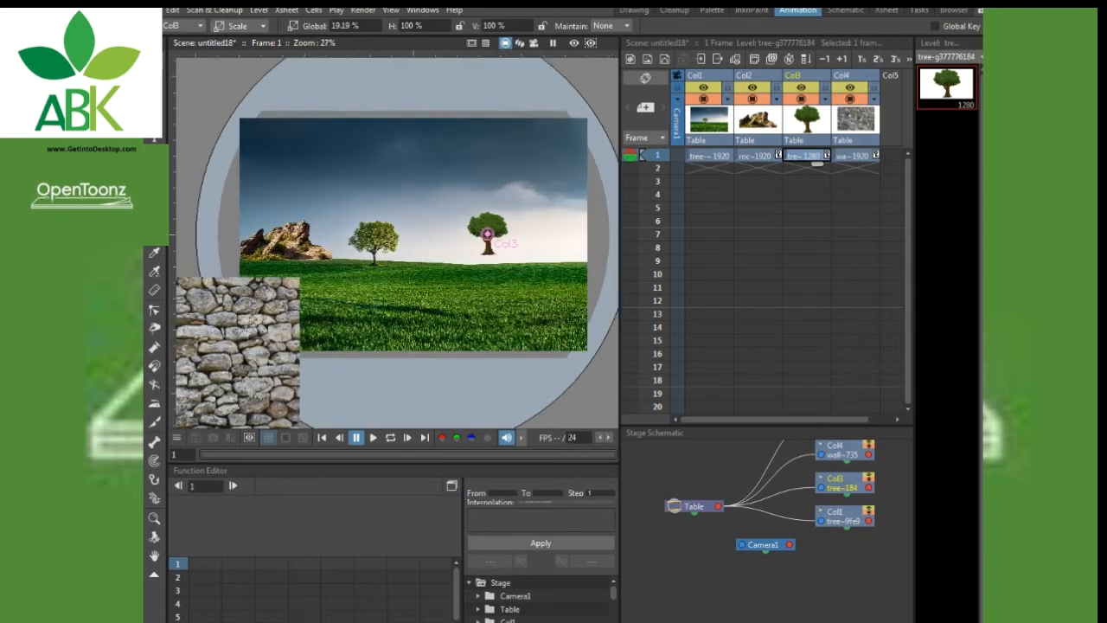
pyautogui.moveTo(497, 249); pyautogui.dragTo(551, 319)
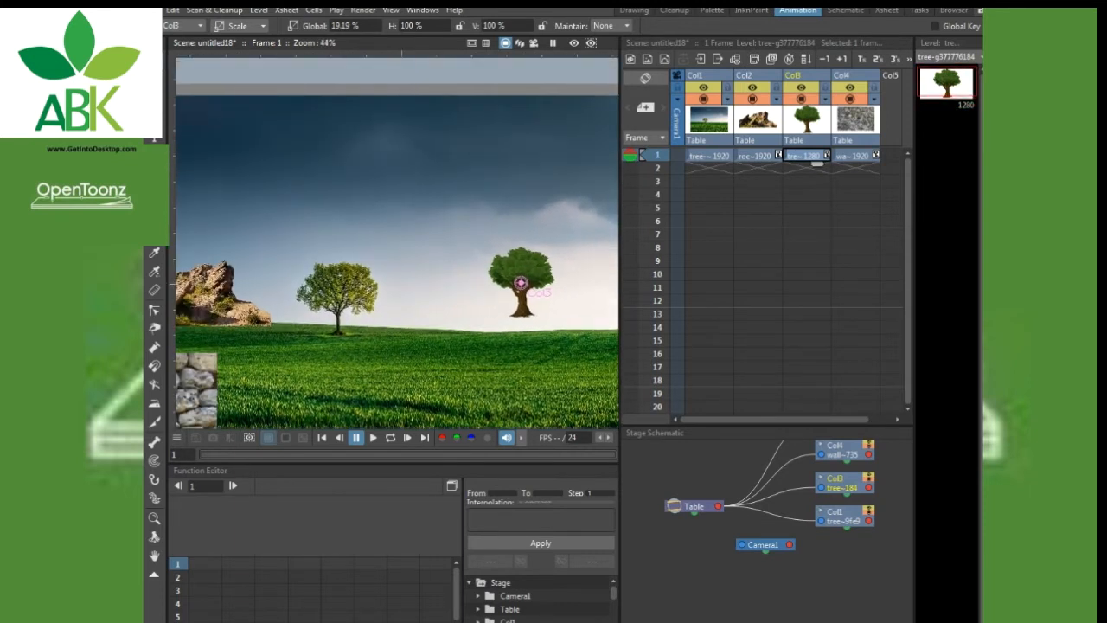
pyautogui.click(240, 26)
pyautogui.click(235, 40)
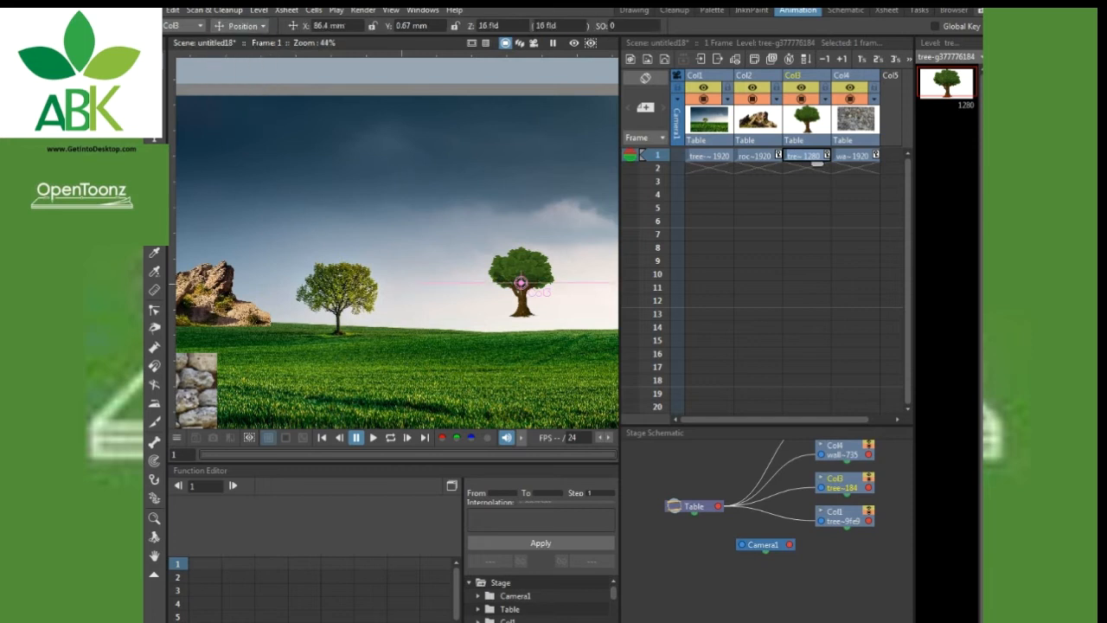
pyautogui.moveTo(521, 282); pyautogui.dragTo(428, 315)
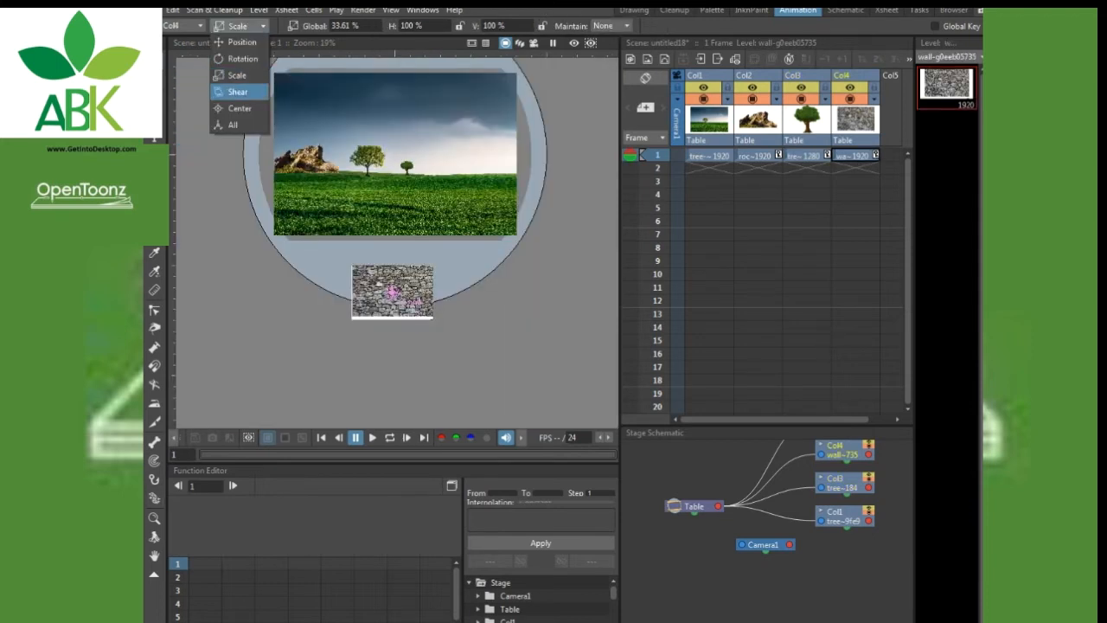
# - Shear the wall image into a slanted stone path and position it across the landscape's foreground
pyautogui.click(235, 91)
pyautogui.moveTo(415, 285); pyautogui.dragTo(619, 258)
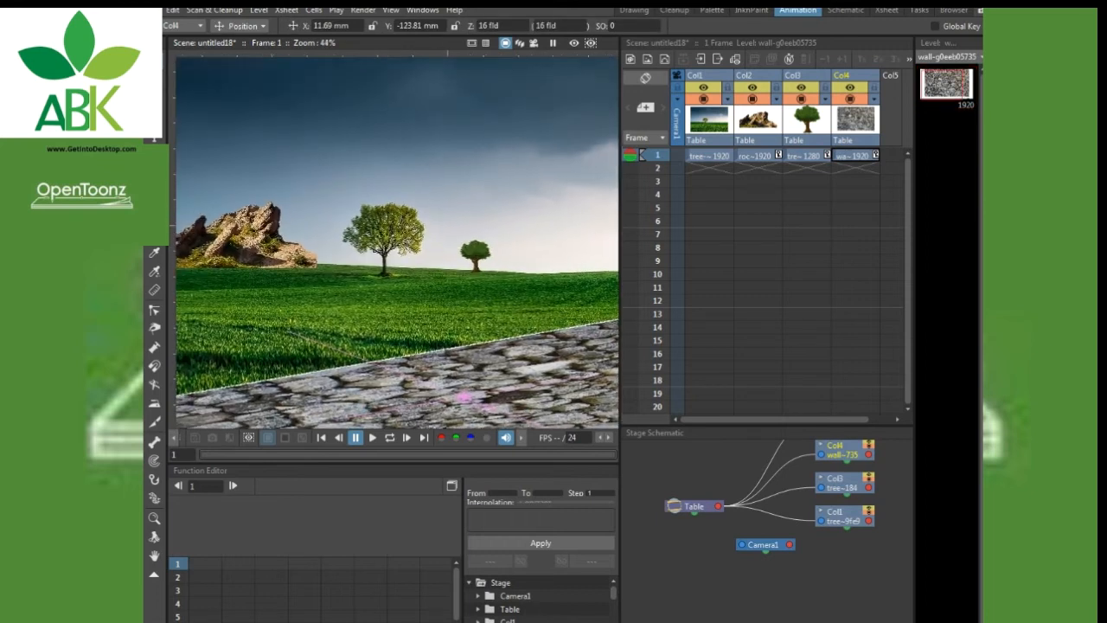
pyautogui.moveTo(398, 259)
pyautogui.mouseDown()
pyautogui.moveTo(406, 256)
pyautogui.moveTo(390, 248)
pyautogui.mouseUp()
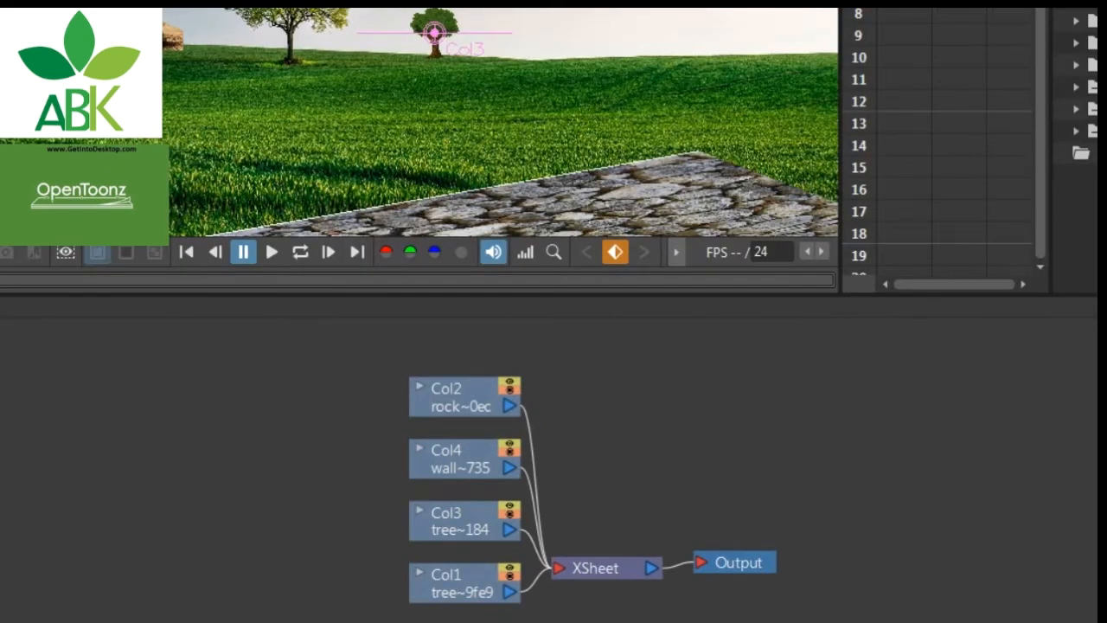
# - Expand the Col3 tree node's thumbnail, set the node apart in the FX schematic and insert a Blur effect after it
pyautogui.click(419, 511)
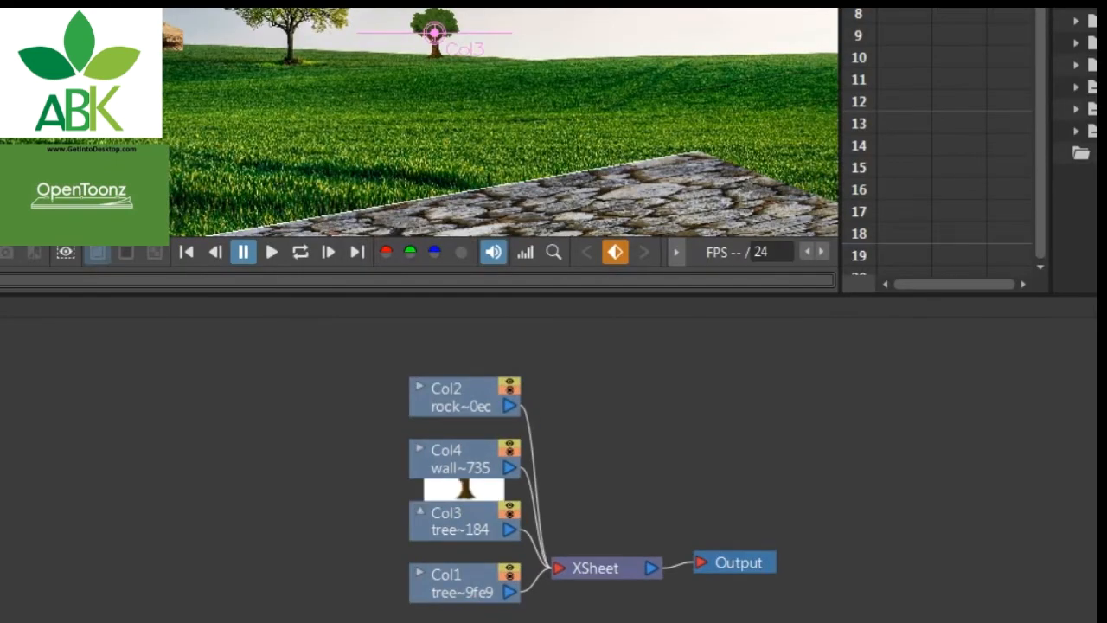
pyautogui.moveTo(459, 520); pyautogui.dragTo(144, 461)
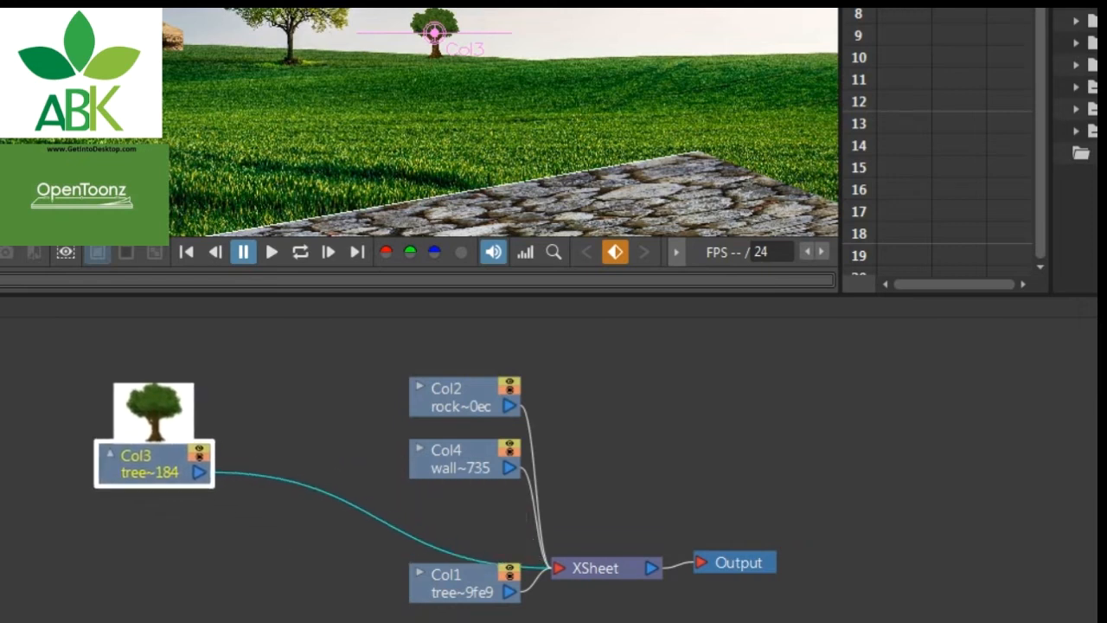
pyautogui.rightClick(143, 467)
pyautogui.moveTo(260, 135)
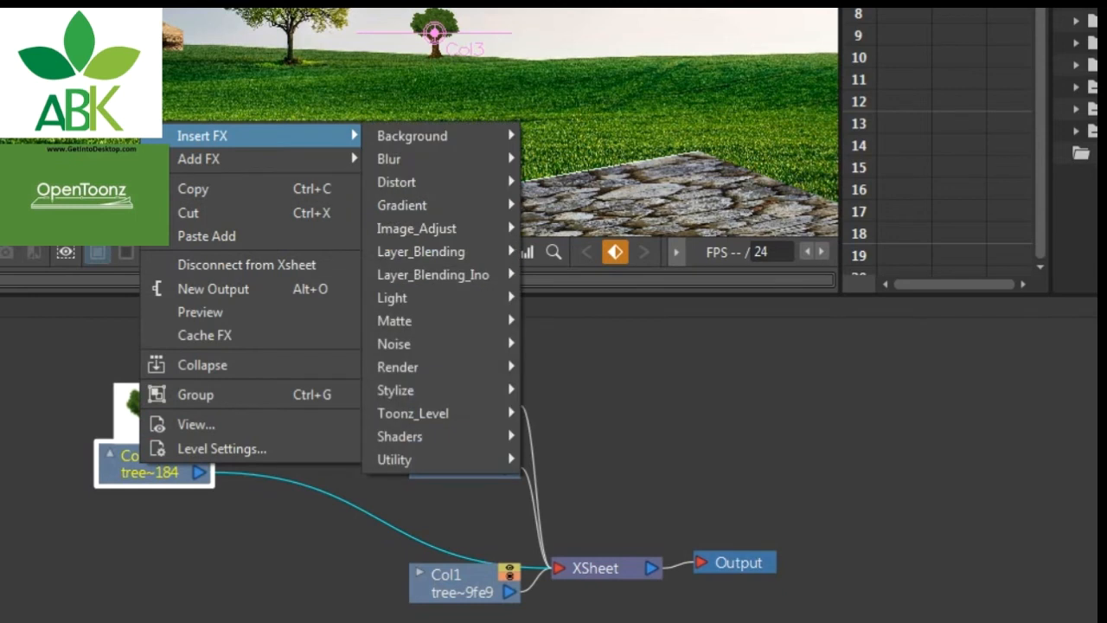
pyautogui.click(141, 473)
pyautogui.rightClick(141, 473)
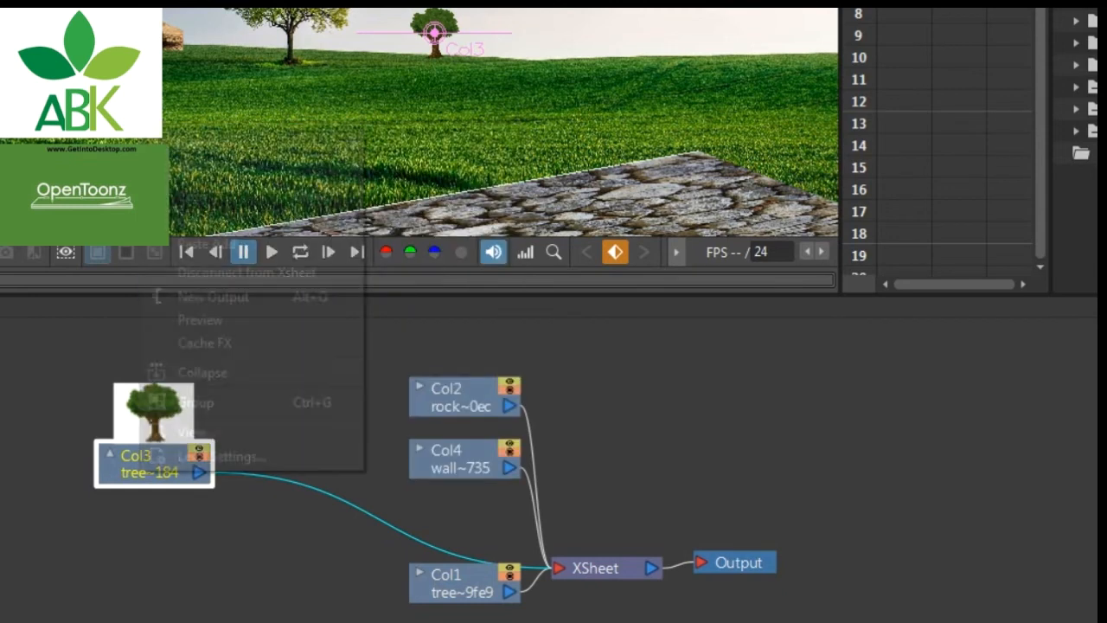
pyautogui.moveTo(259, 144)
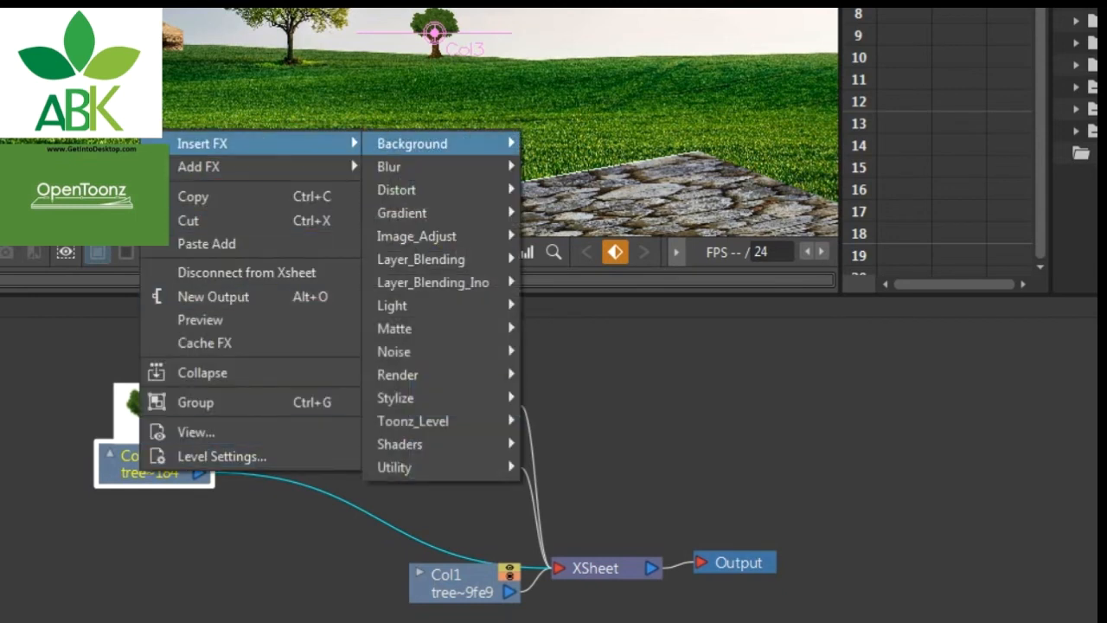
pyautogui.moveTo(416, 166)
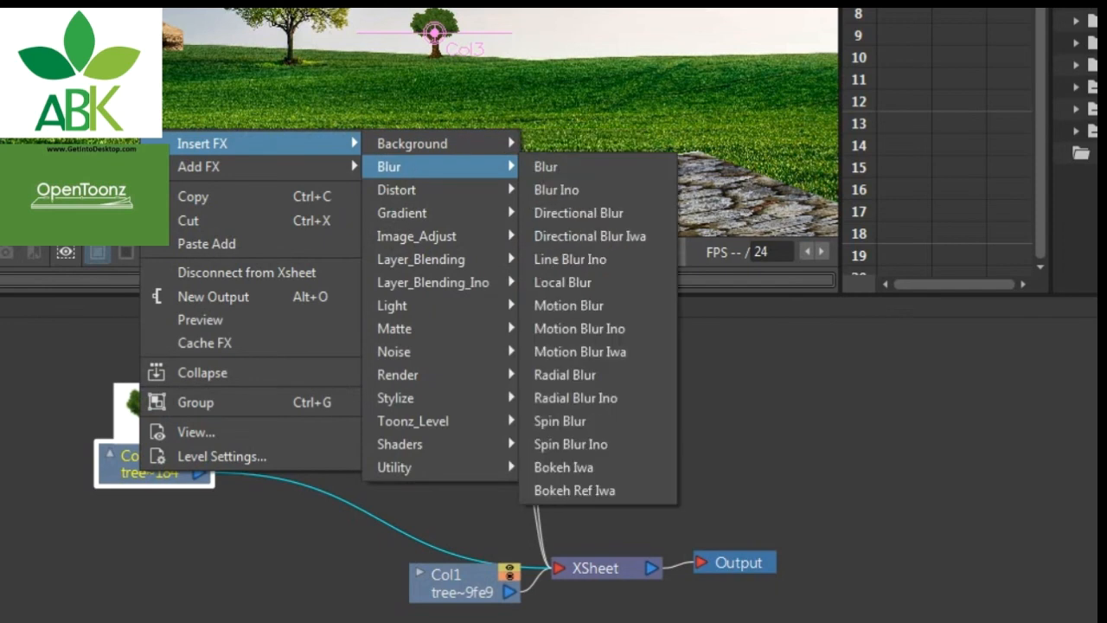
pyautogui.click(554, 166)
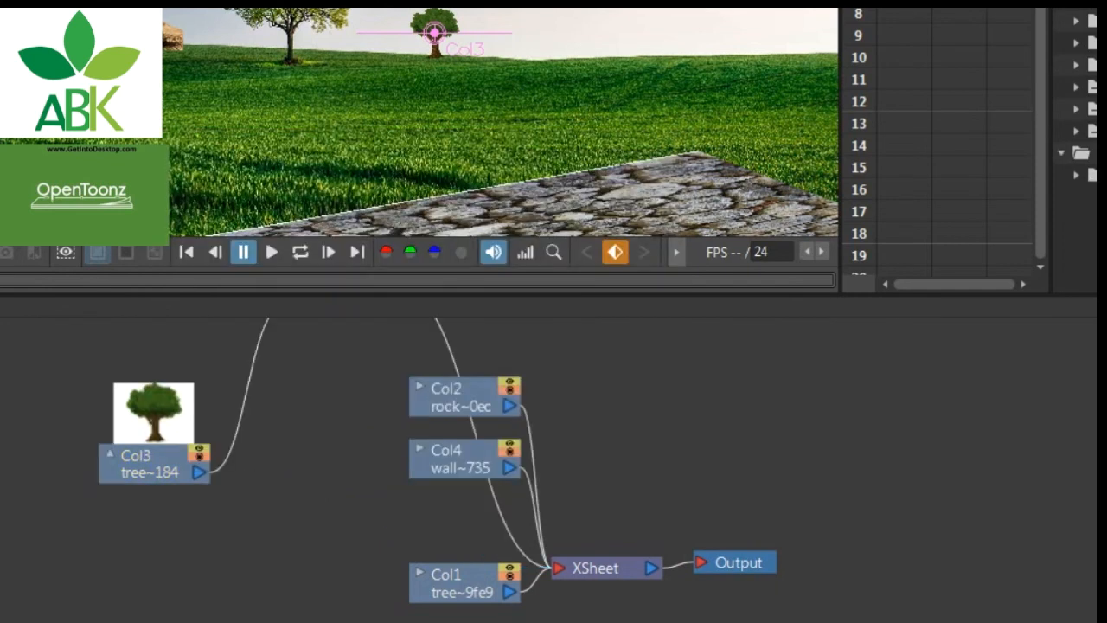
# - Arrange the Col3 tree node and its Blur01 node side by side, clear of the other column nodes
pyautogui.scroll(-2, 293, 458)
pyautogui.moveTo(315, 333); pyautogui.dragTo(276, 474)
pyautogui.moveTo(186, 461); pyautogui.dragTo(88, 461)
pyautogui.moveTo(285, 474); pyautogui.dragTo(240, 441)
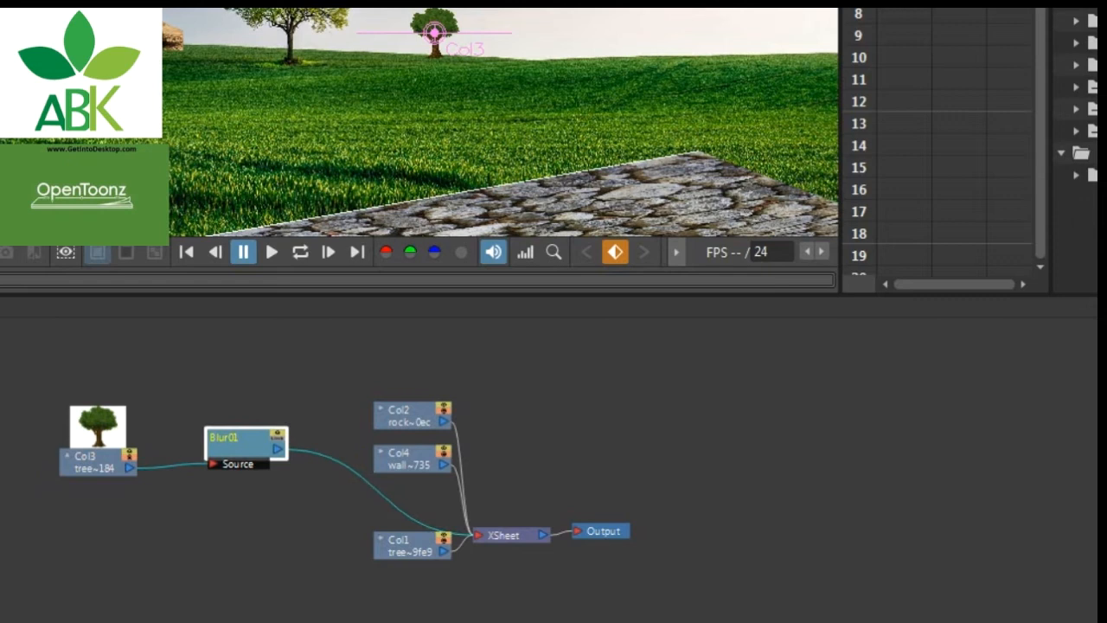
# - Open the settings of the tree's Blur01 effect and set its value to 0 mm
pyautogui.doubleClick(241, 444)
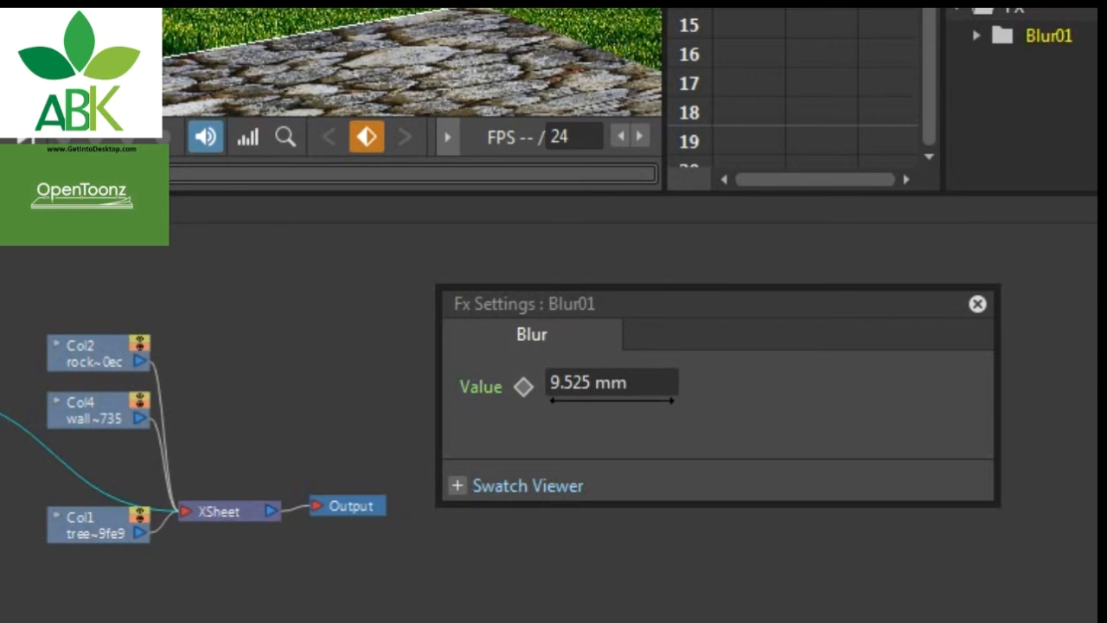
pyautogui.moveTo(613, 401); pyautogui.dragTo(606, 401)
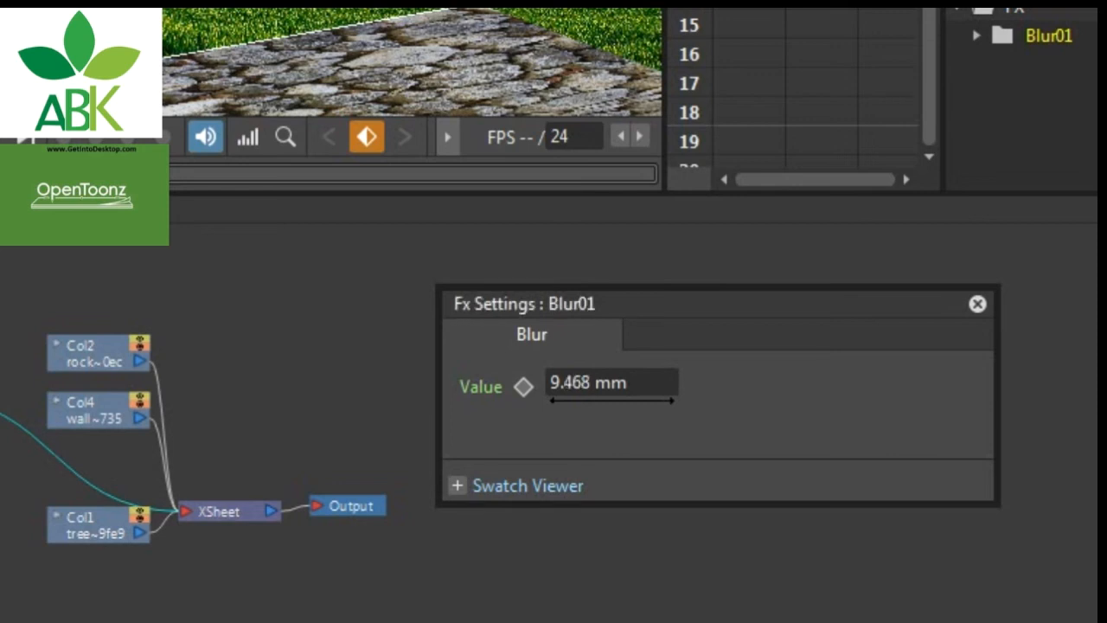
pyautogui.click(612, 382)
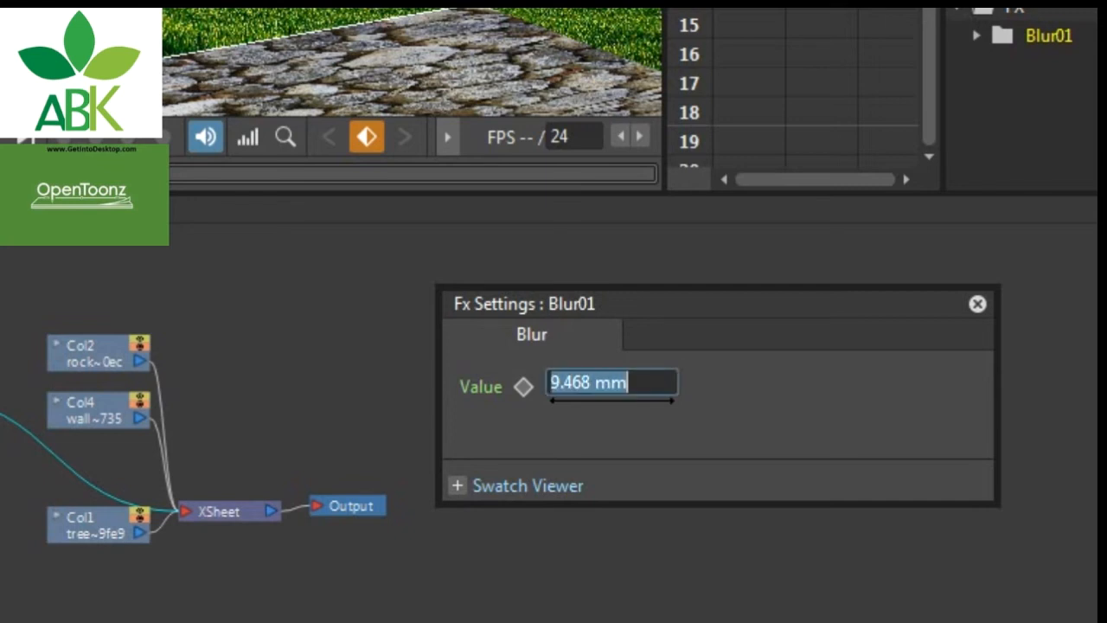
pyautogui.click(591, 382)
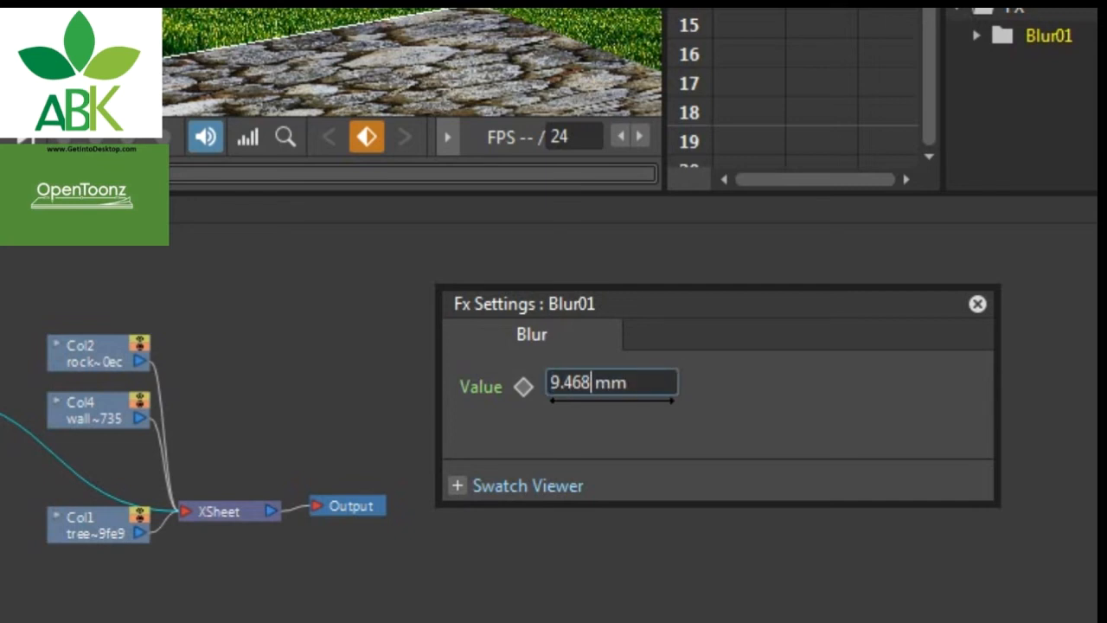
pyautogui.press('BackSpace')
pyautogui.press('BackSpace')
pyautogui.press('BackSpace')
pyautogui.press('BackSpace')
pyautogui.press('BackSpace')
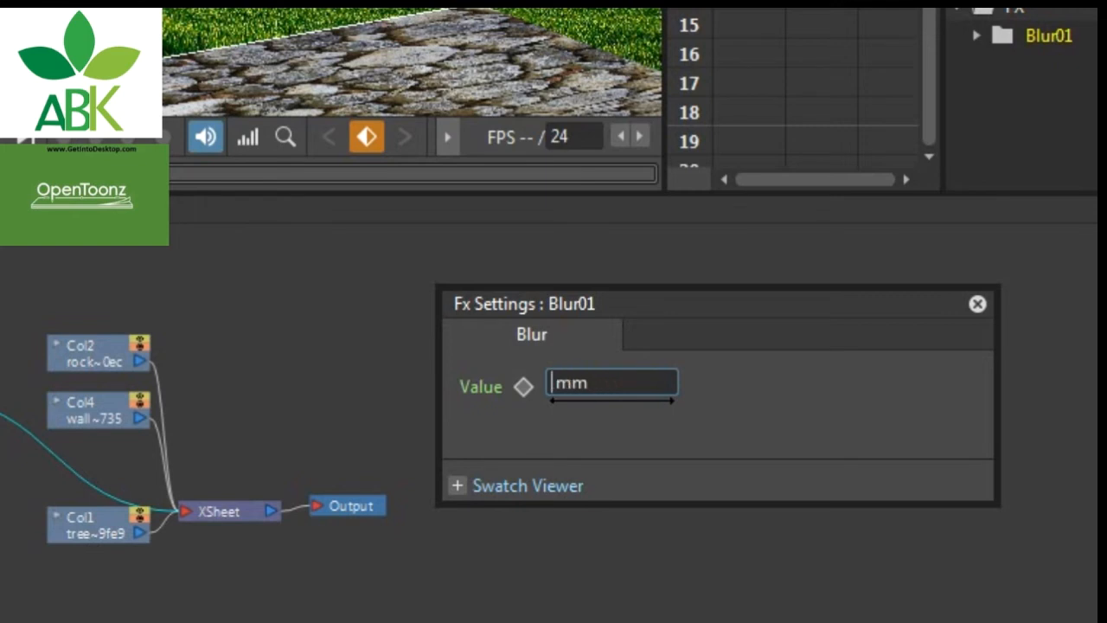
pyautogui.write('0')
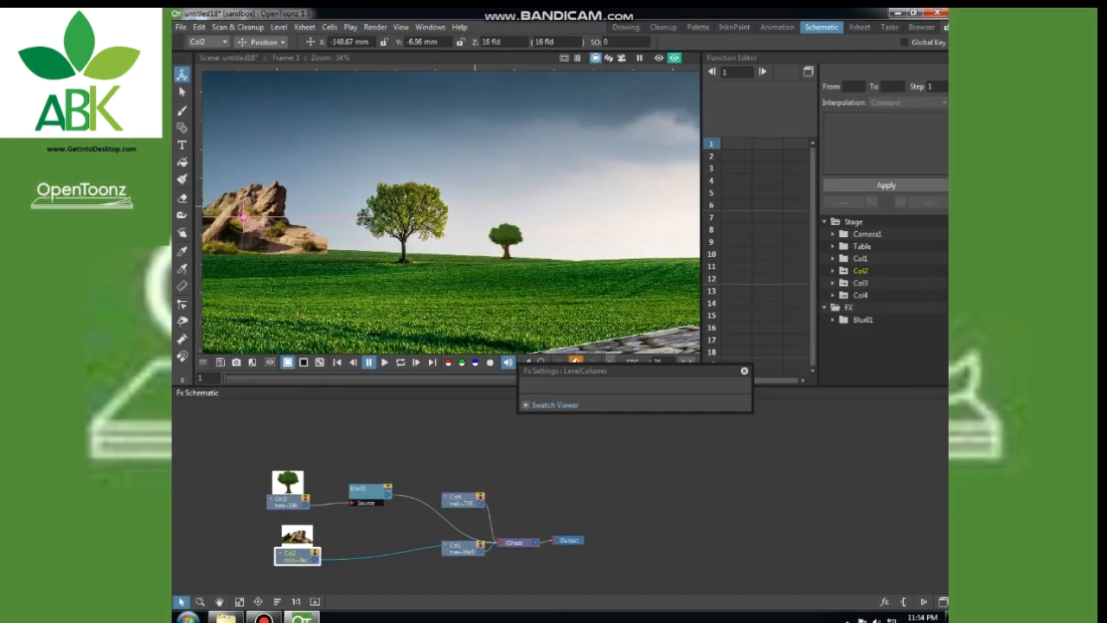
# - Insert a Blur effect after the Col2 rock node and place the effect node between the rock and the XSheet
pyautogui.click(274, 549)
pyautogui.rightClick(273, 549)
pyautogui.moveTo(346, 452)
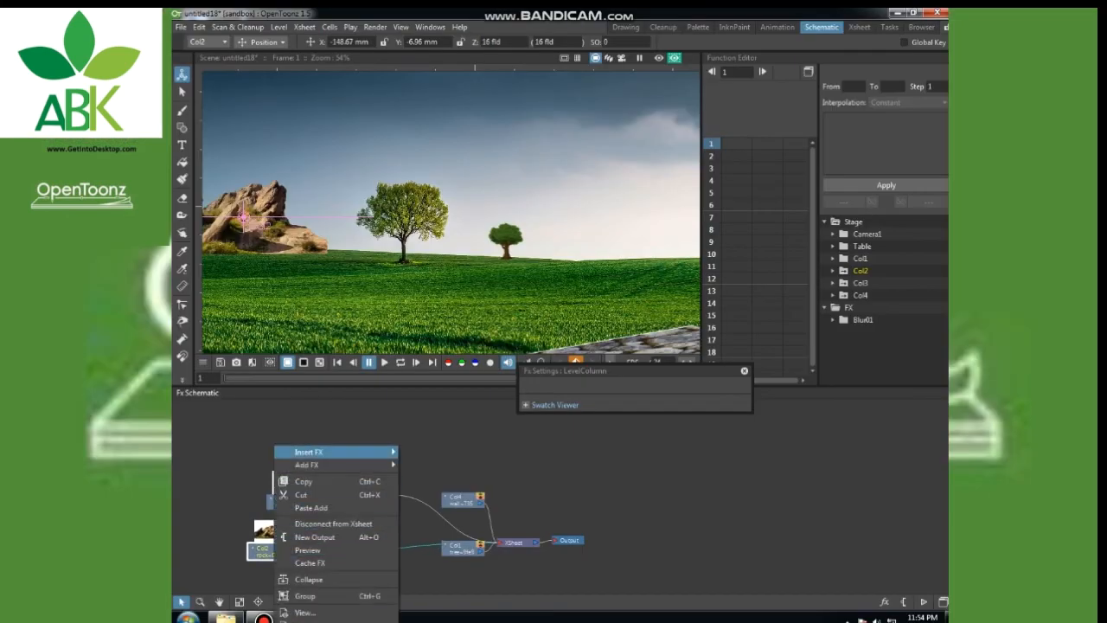
pyautogui.moveTo(424, 459)
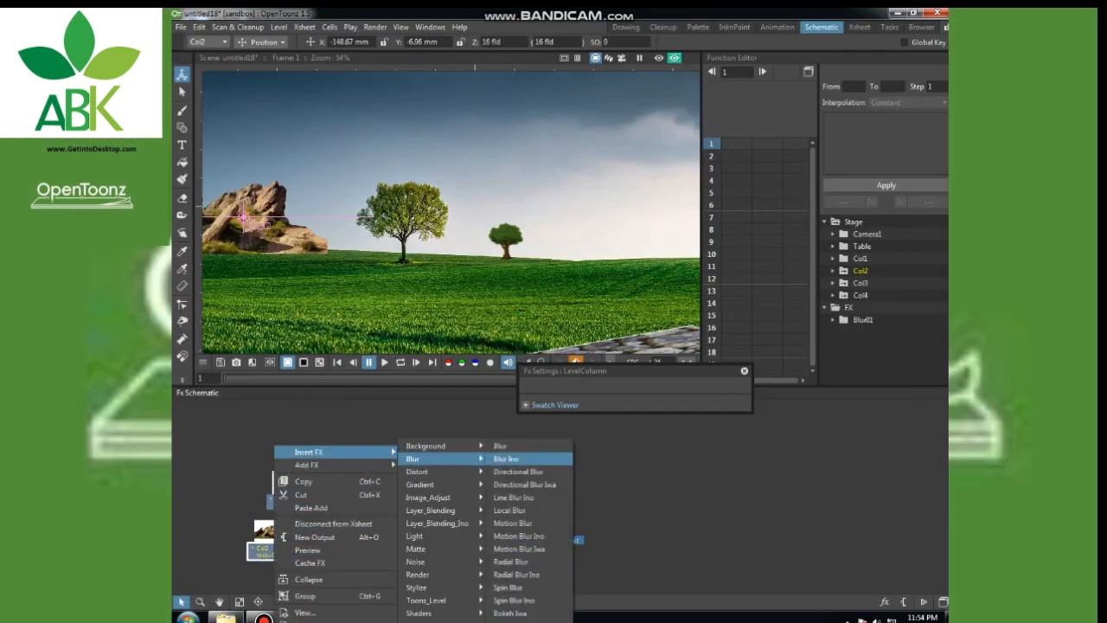
pyautogui.click(500, 446)
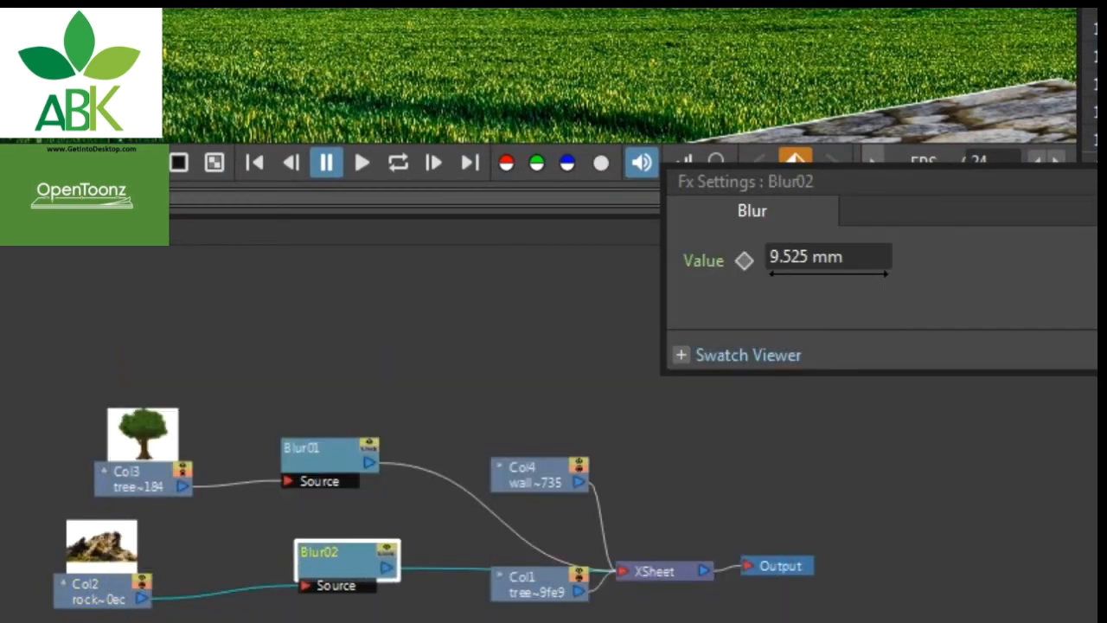
pyautogui.moveTo(339, 560); pyautogui.dragTo(341, 559)
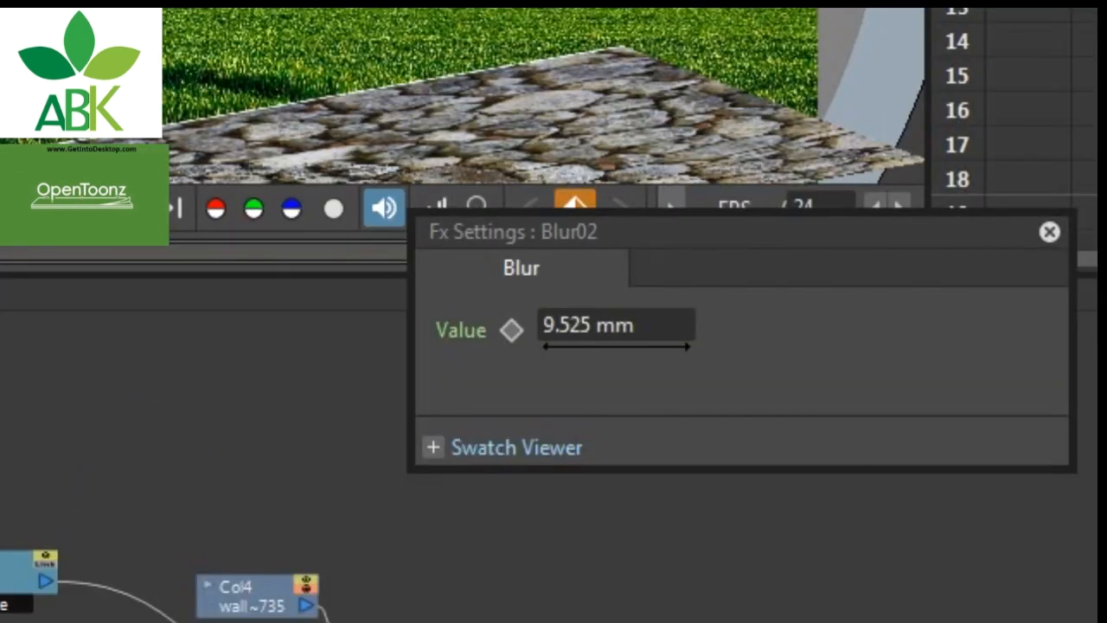
# - Set the value of the rock's Blur02 effect to 2.525 mm and close its settings
pyautogui.click(614, 325)
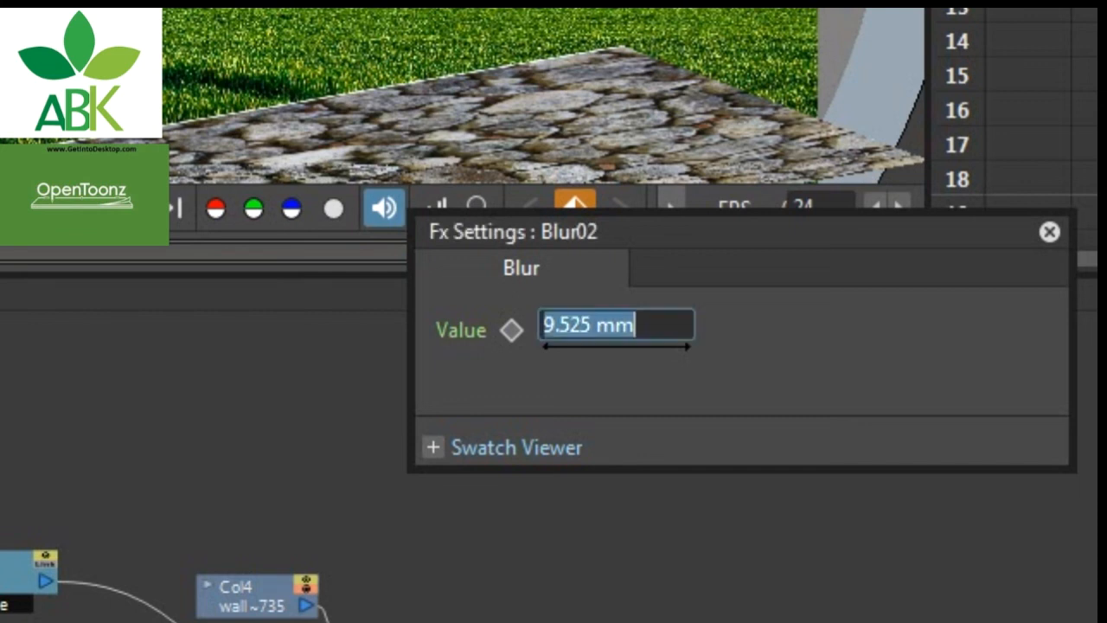
pyautogui.moveTo(544, 325); pyautogui.dragTo(555, 325)
pyautogui.press('BackSpace')
pyautogui.write('4')
pyautogui.press('Return')
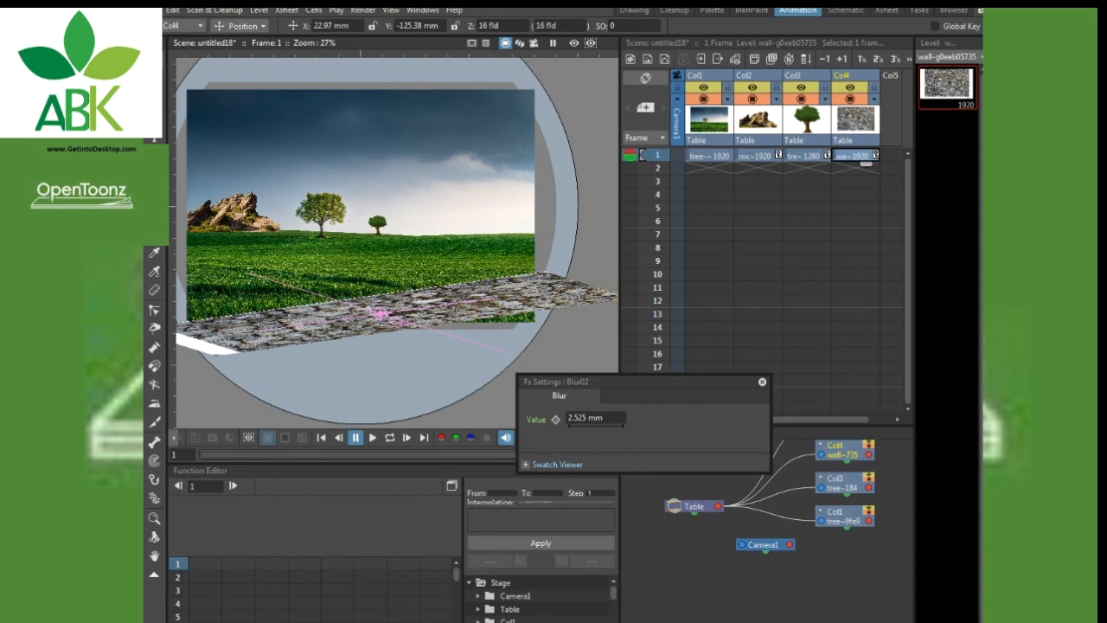
pyautogui.click(762, 382)
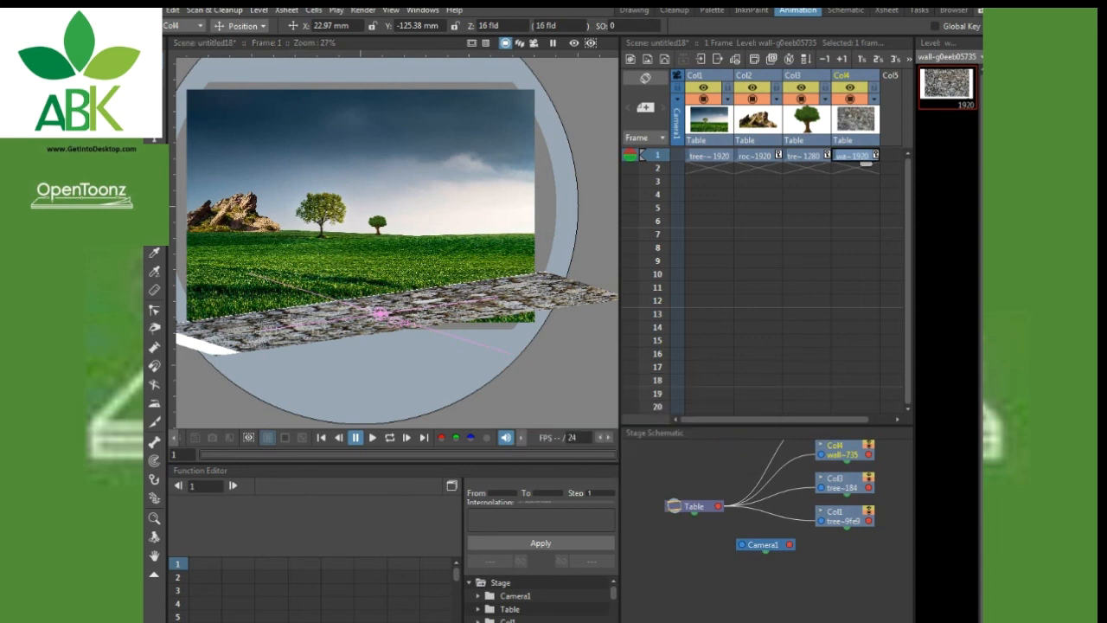